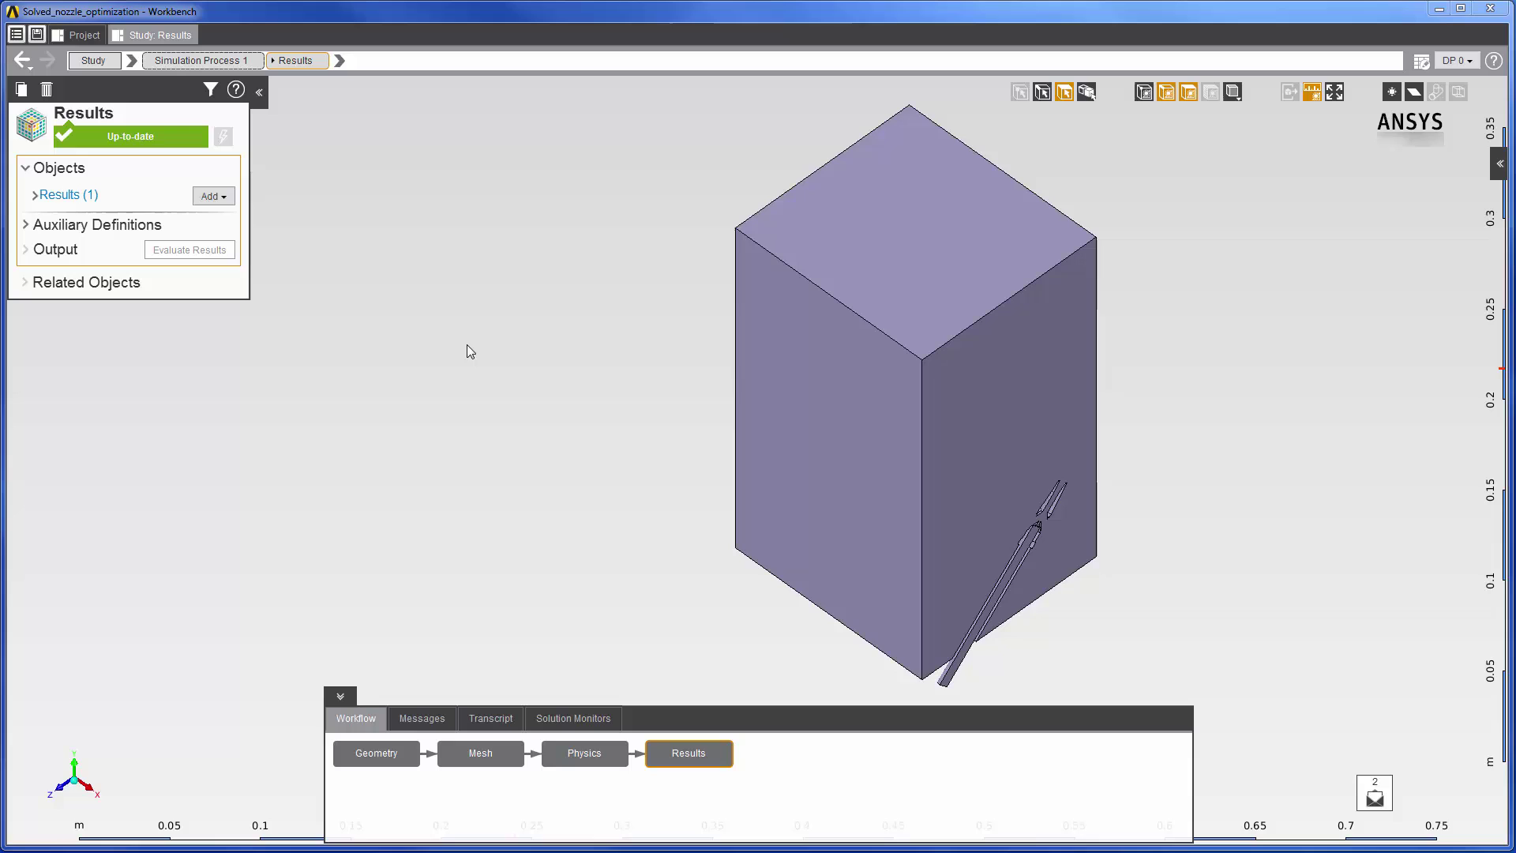
Add a contour result located on the box's top face
left_click(224, 197)
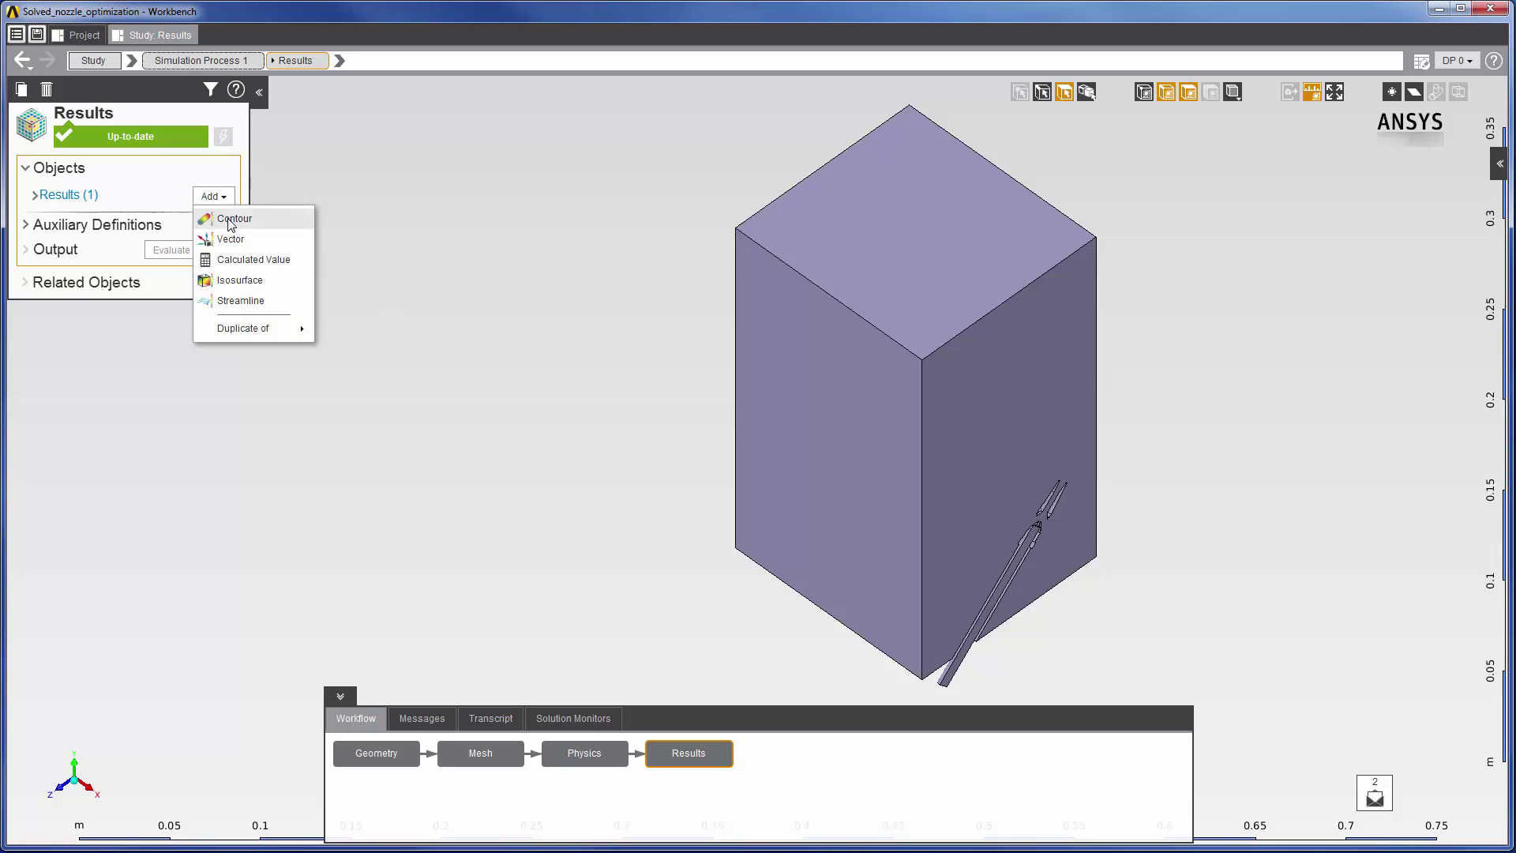
left_click(230, 218)
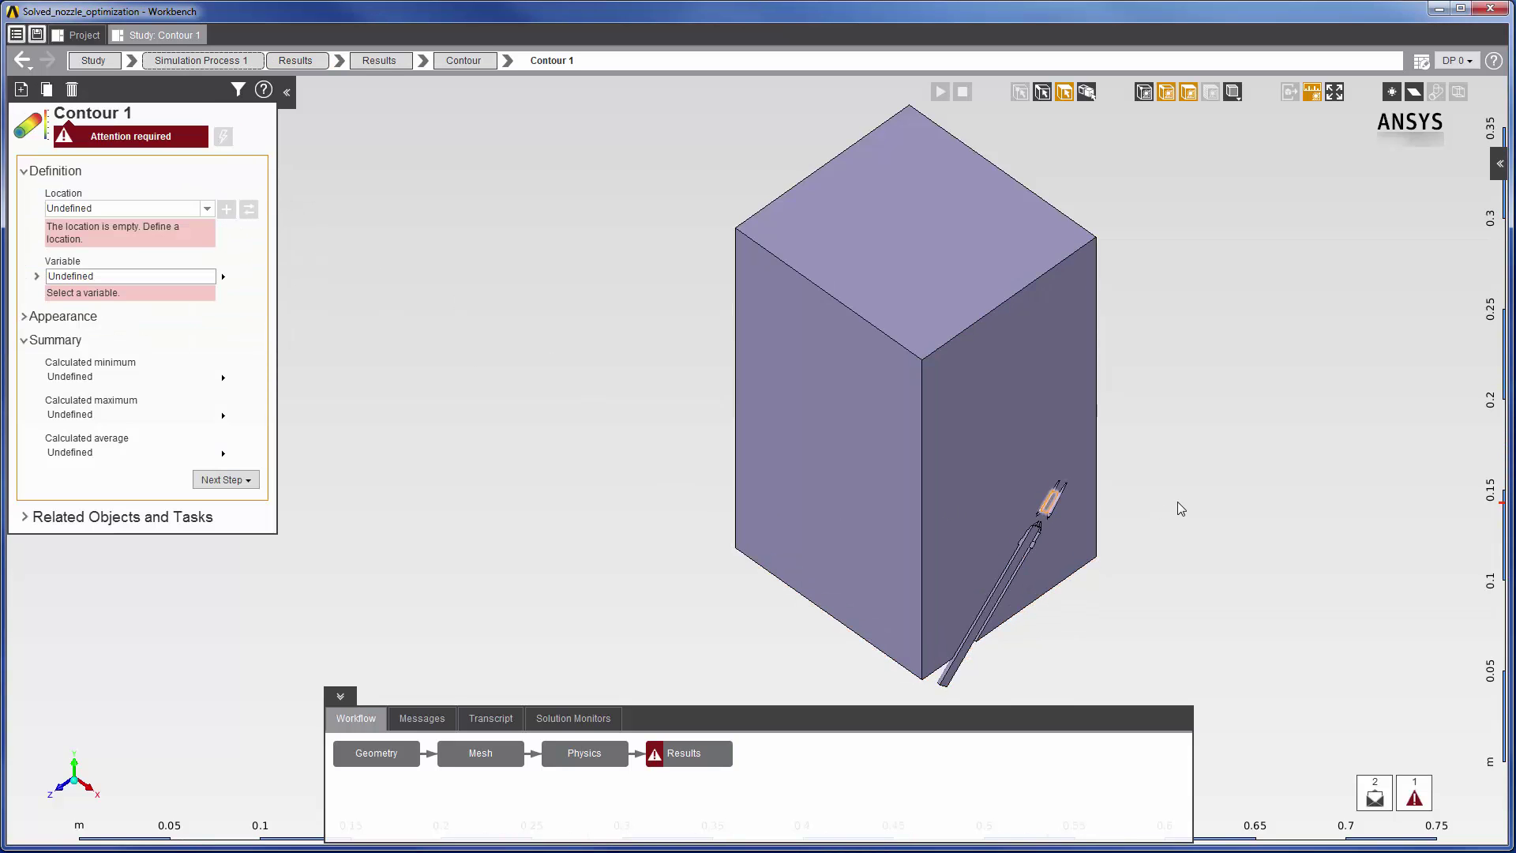
middle_click_drag(1178, 508, 949, 373)
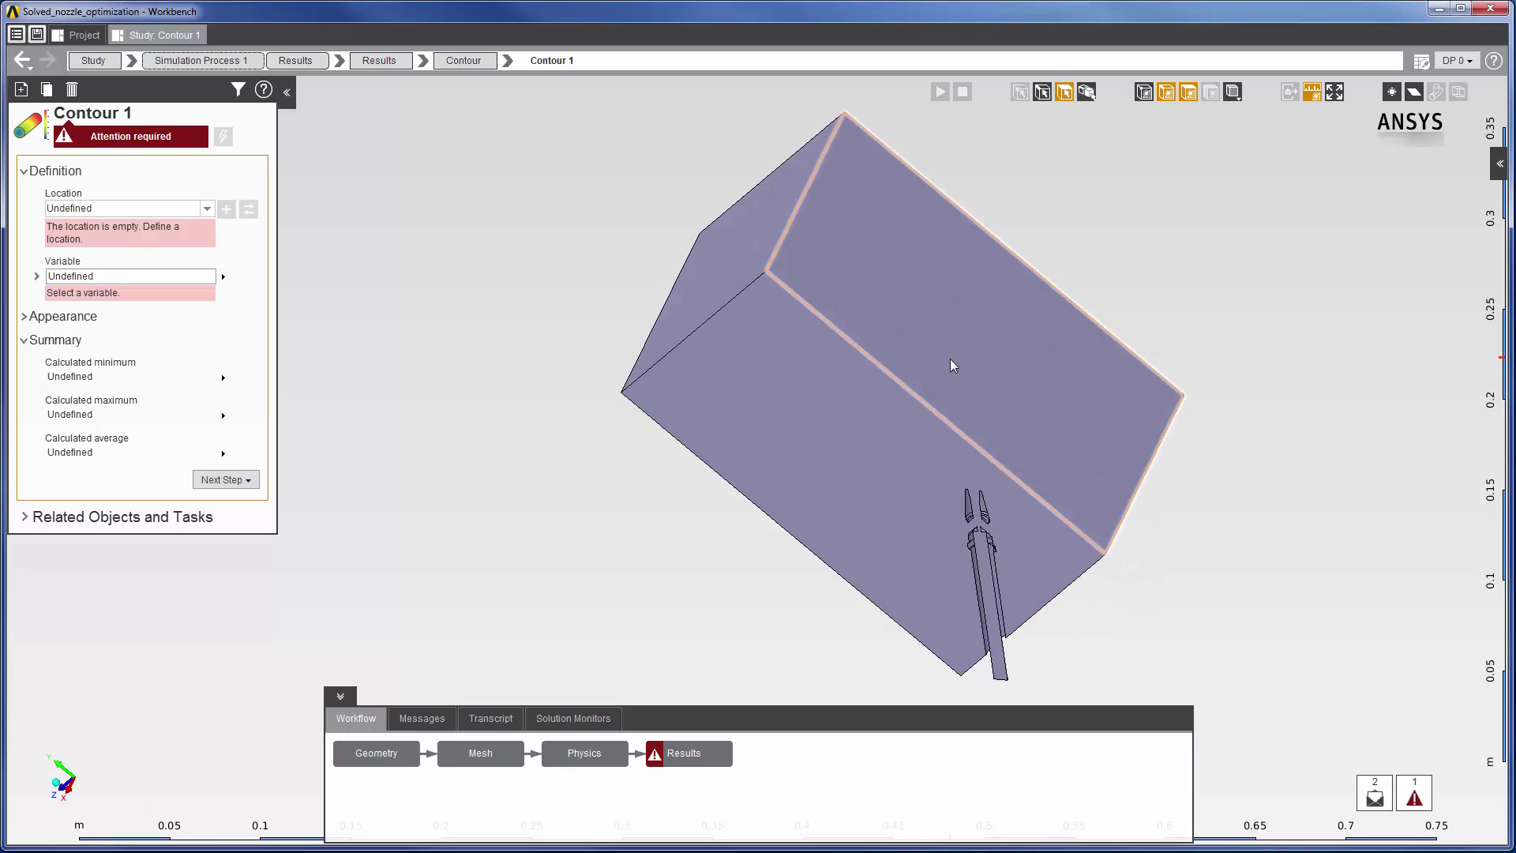
left_click(950, 359)
left_click(226, 209)
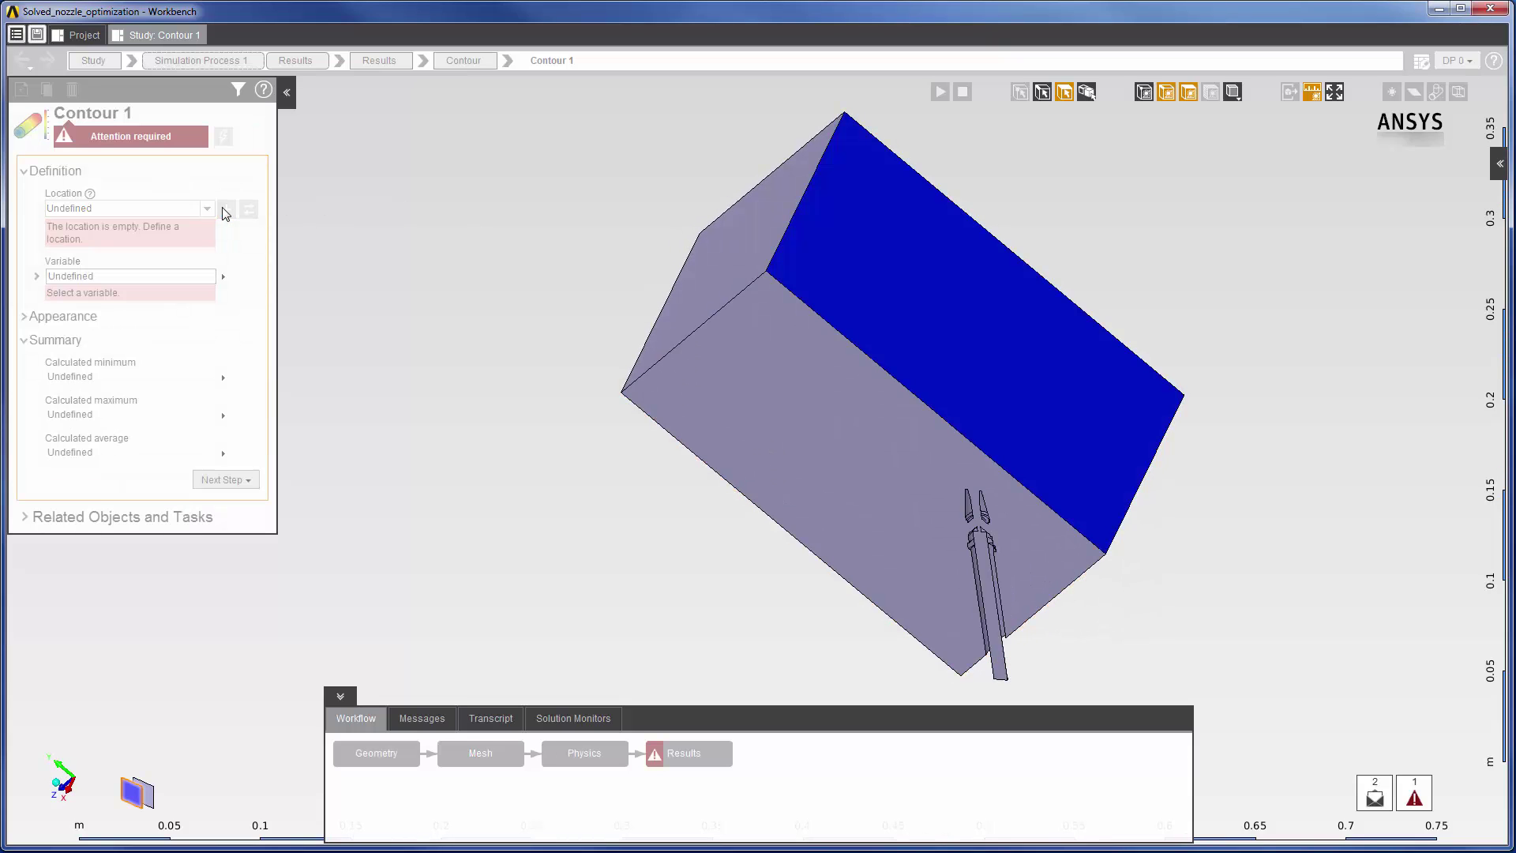
Set the contour variable to Force/Moment Surface Shear Stress Magnitude, giving a 159.37 Pa maximum
left_click(212, 247)
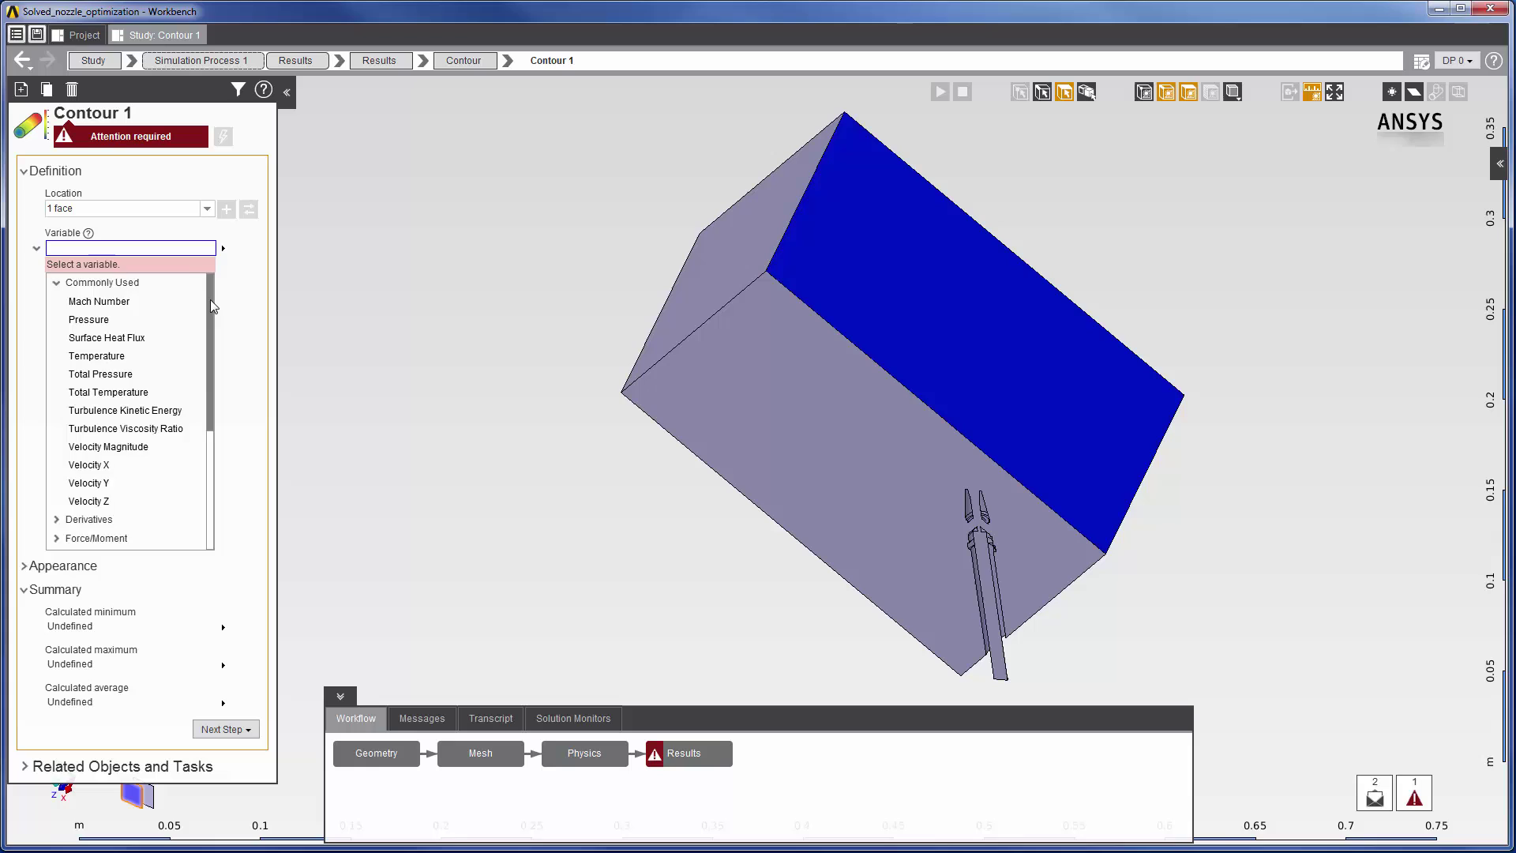
left_click_drag(210, 300, 206, 381)
scroll(207, 399, "down", 2)
left_click(98, 330)
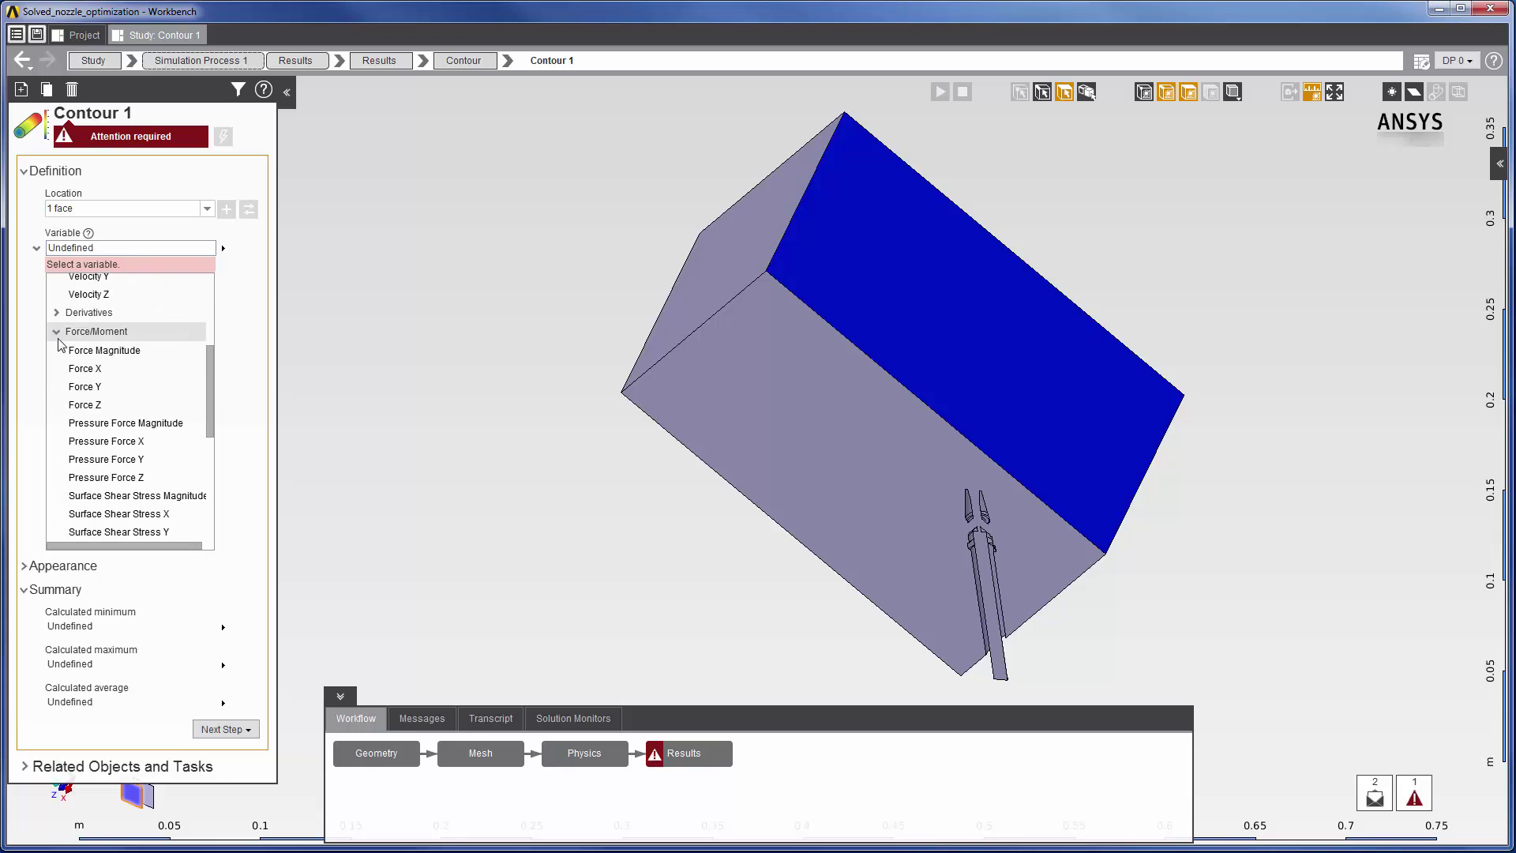
scroll(143, 409, "down", 2)
left_click(143, 401)
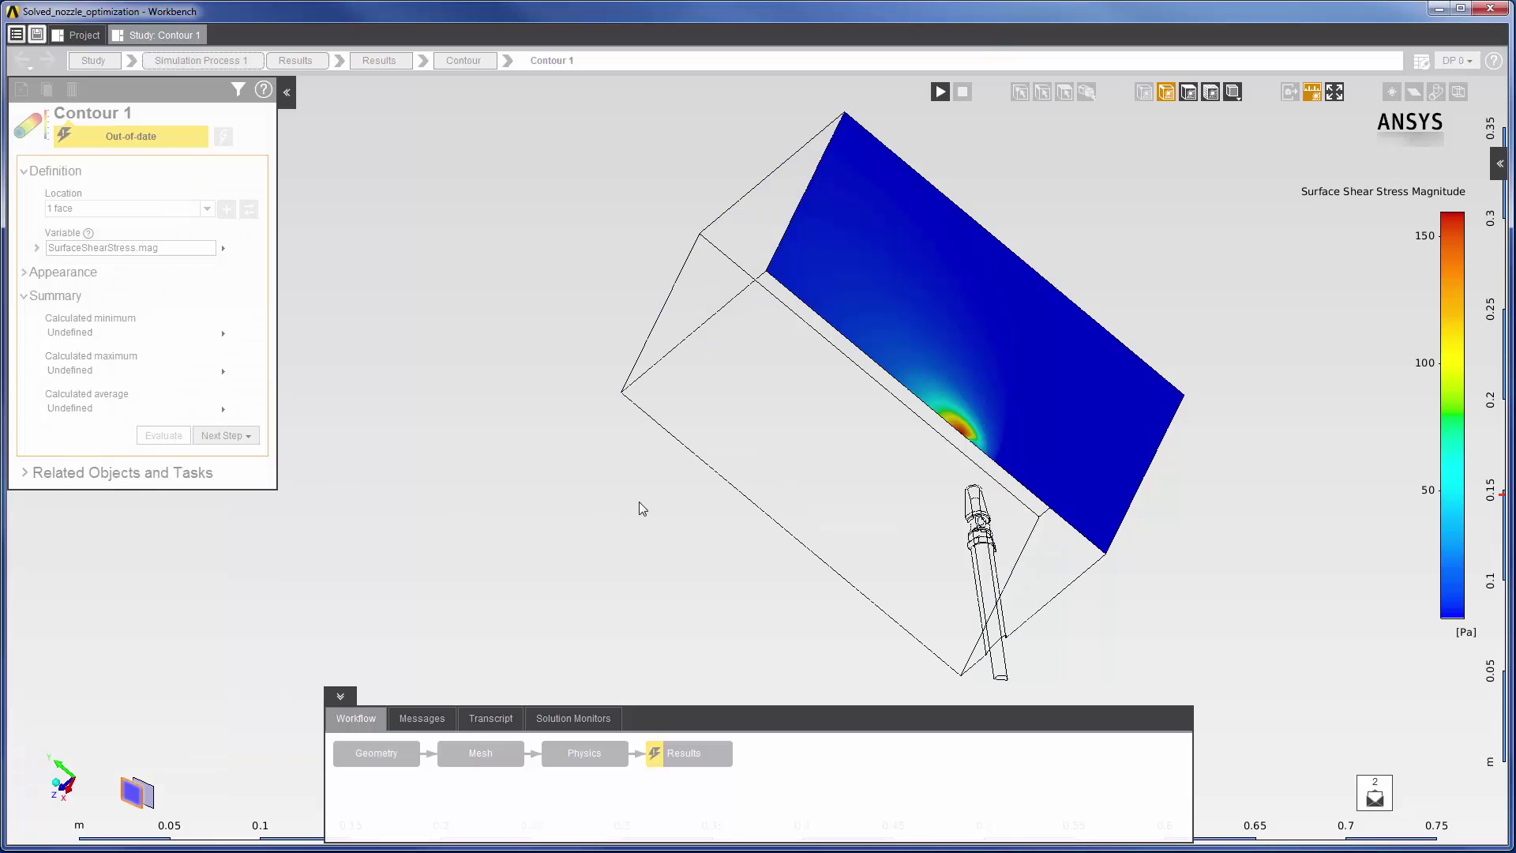
middle_click_drag(640, 505, 1072, 302)
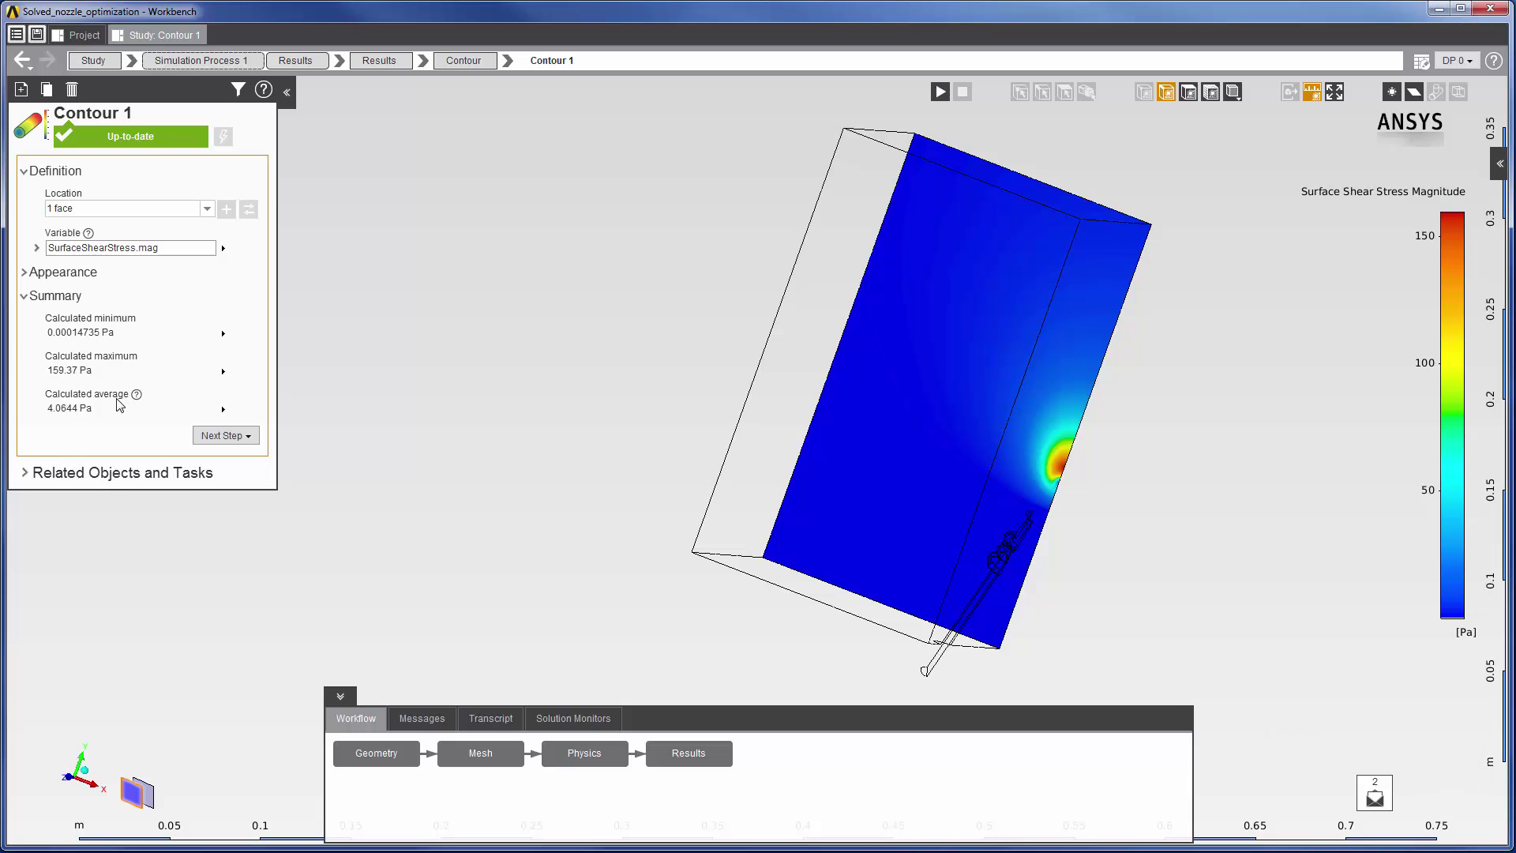
Parameterize Contour 1's 4.0644 Pa calculated average and go to the Geometry step
left_click(224, 409)
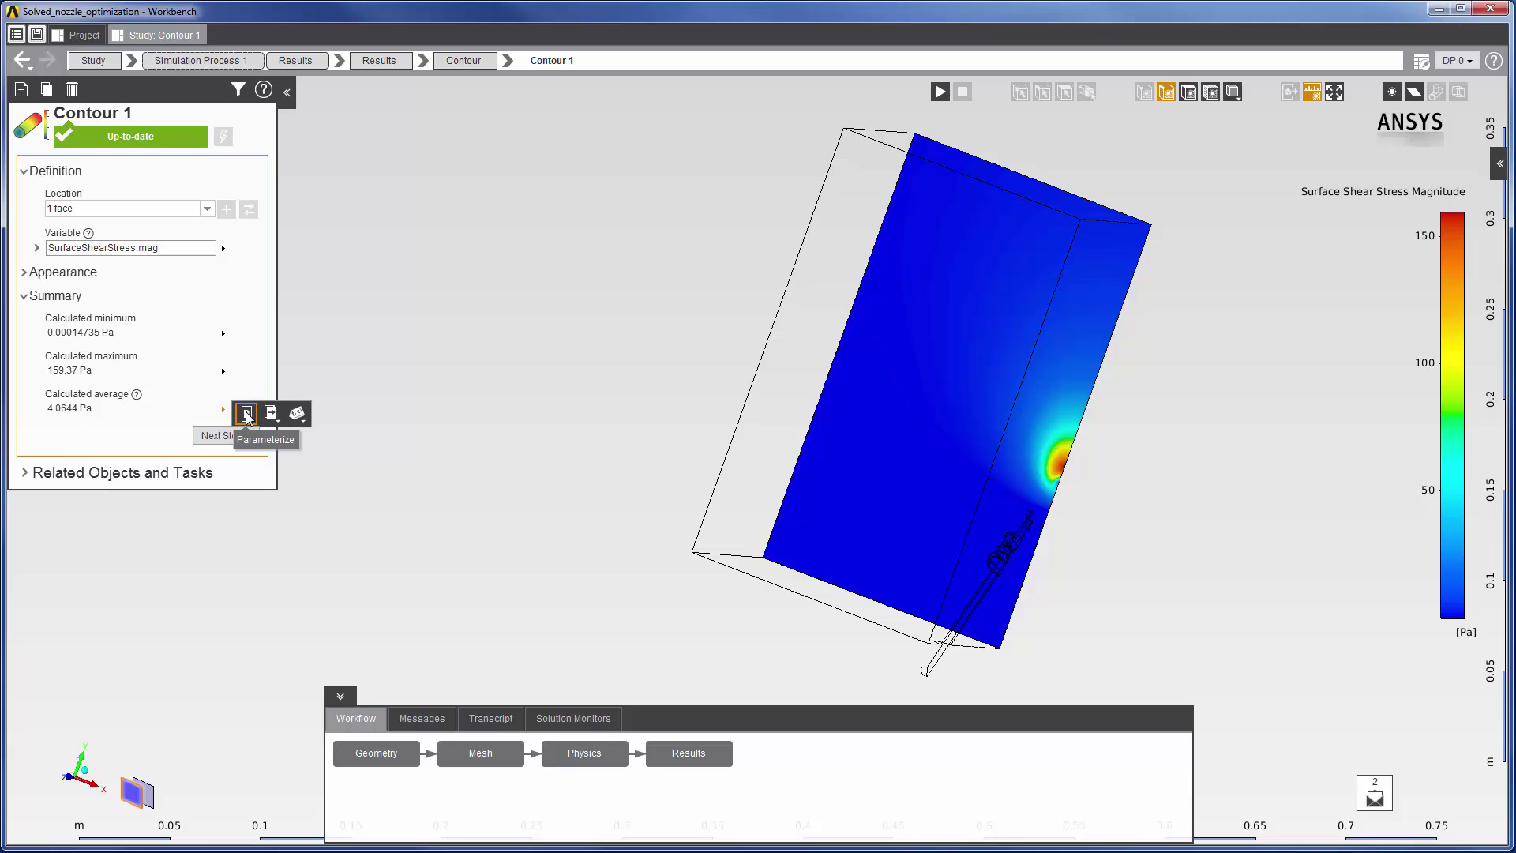
left_click(246, 413)
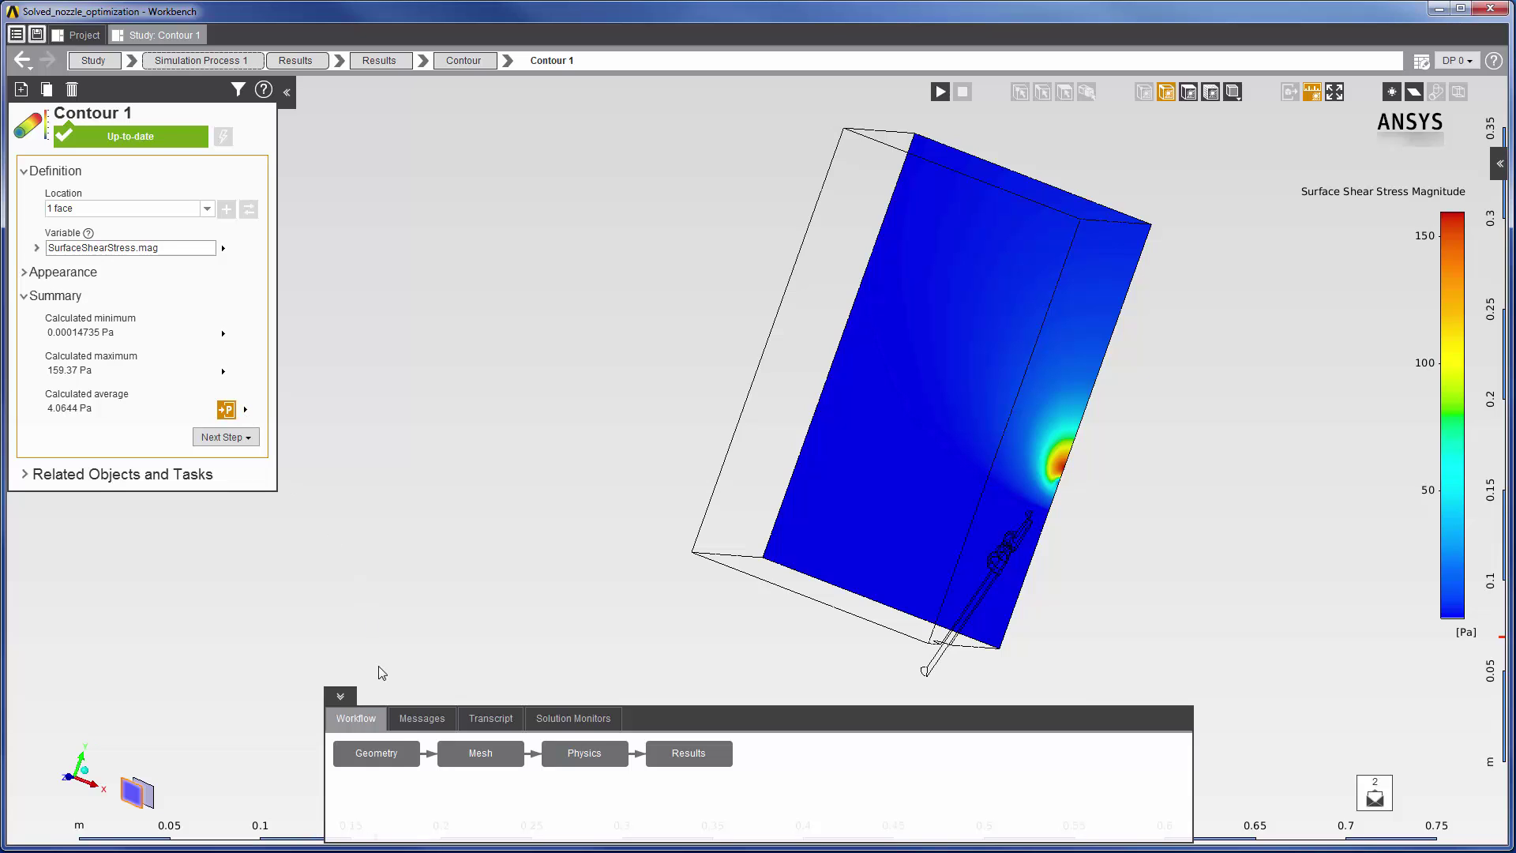
left_click(382, 755)
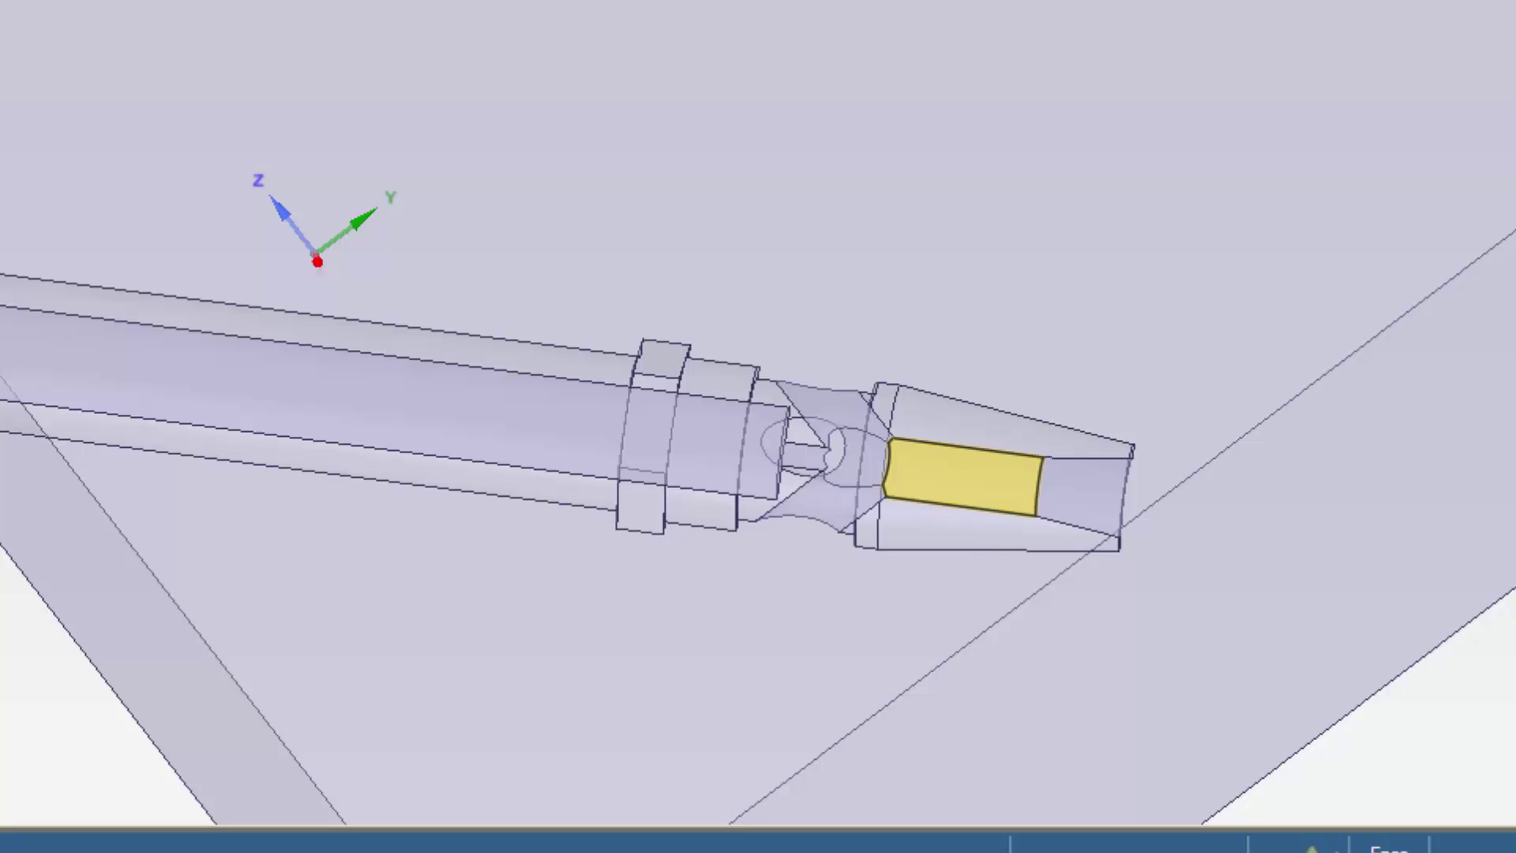
Highlight the nozzle exit edge and entrainment hole faces driven by each radius dimension, then return to AIM
key("ctrl+e")
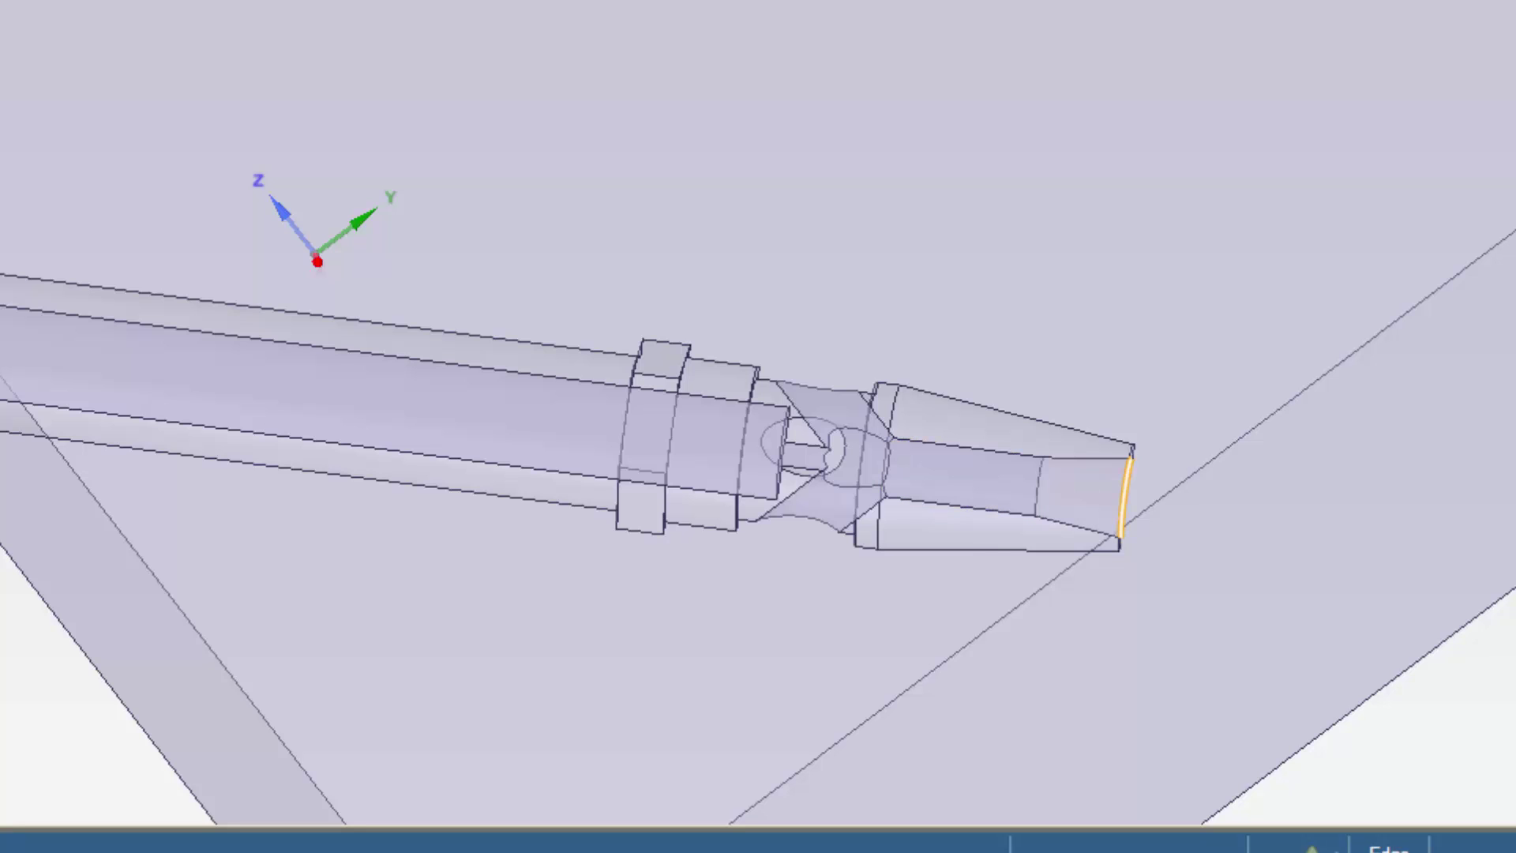
key("ctrl+f")
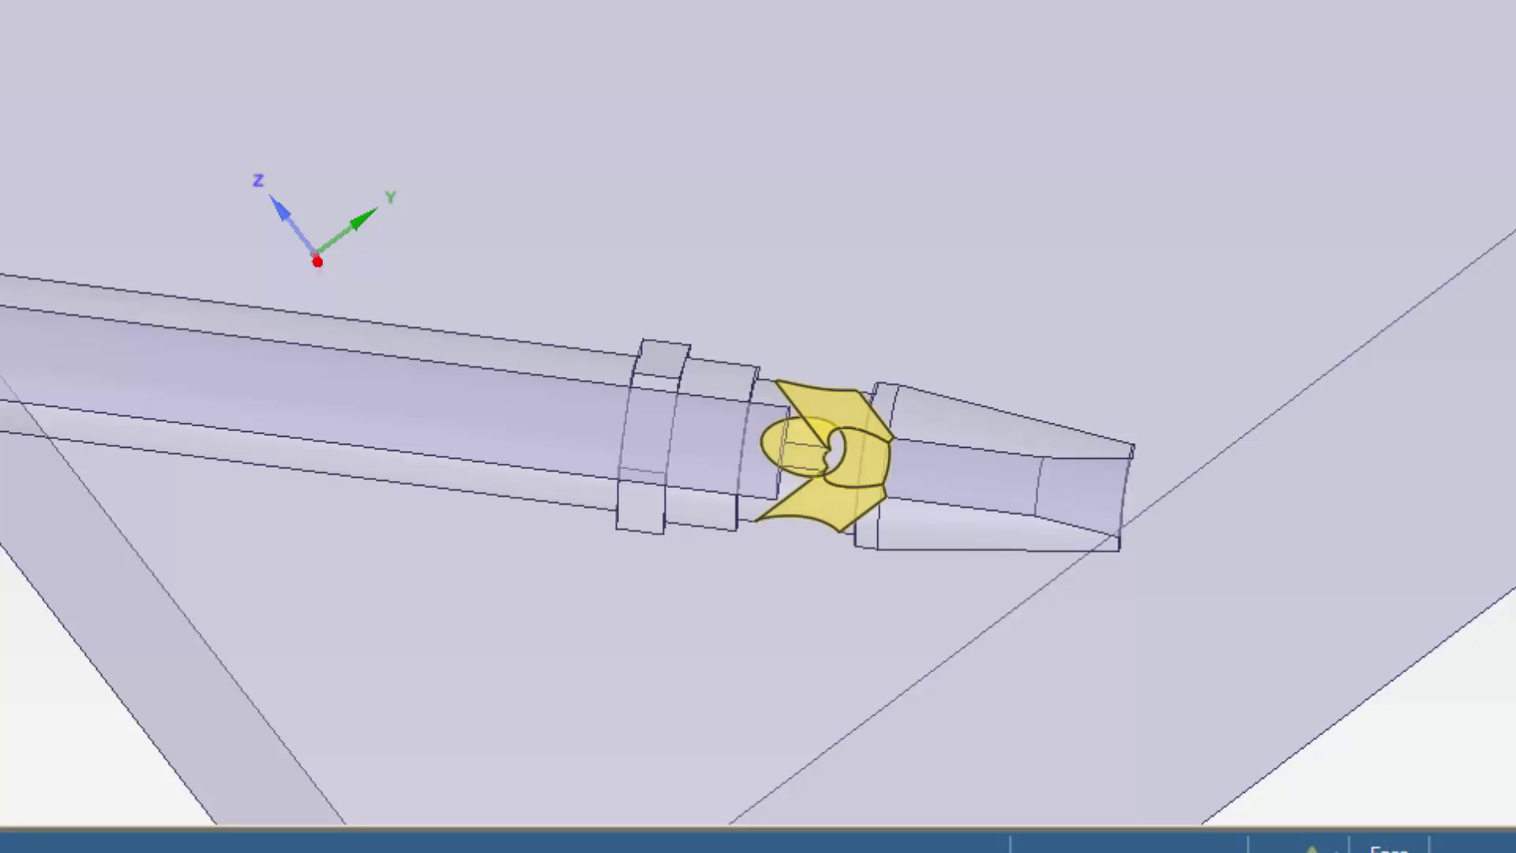
left_click(1170, 237)
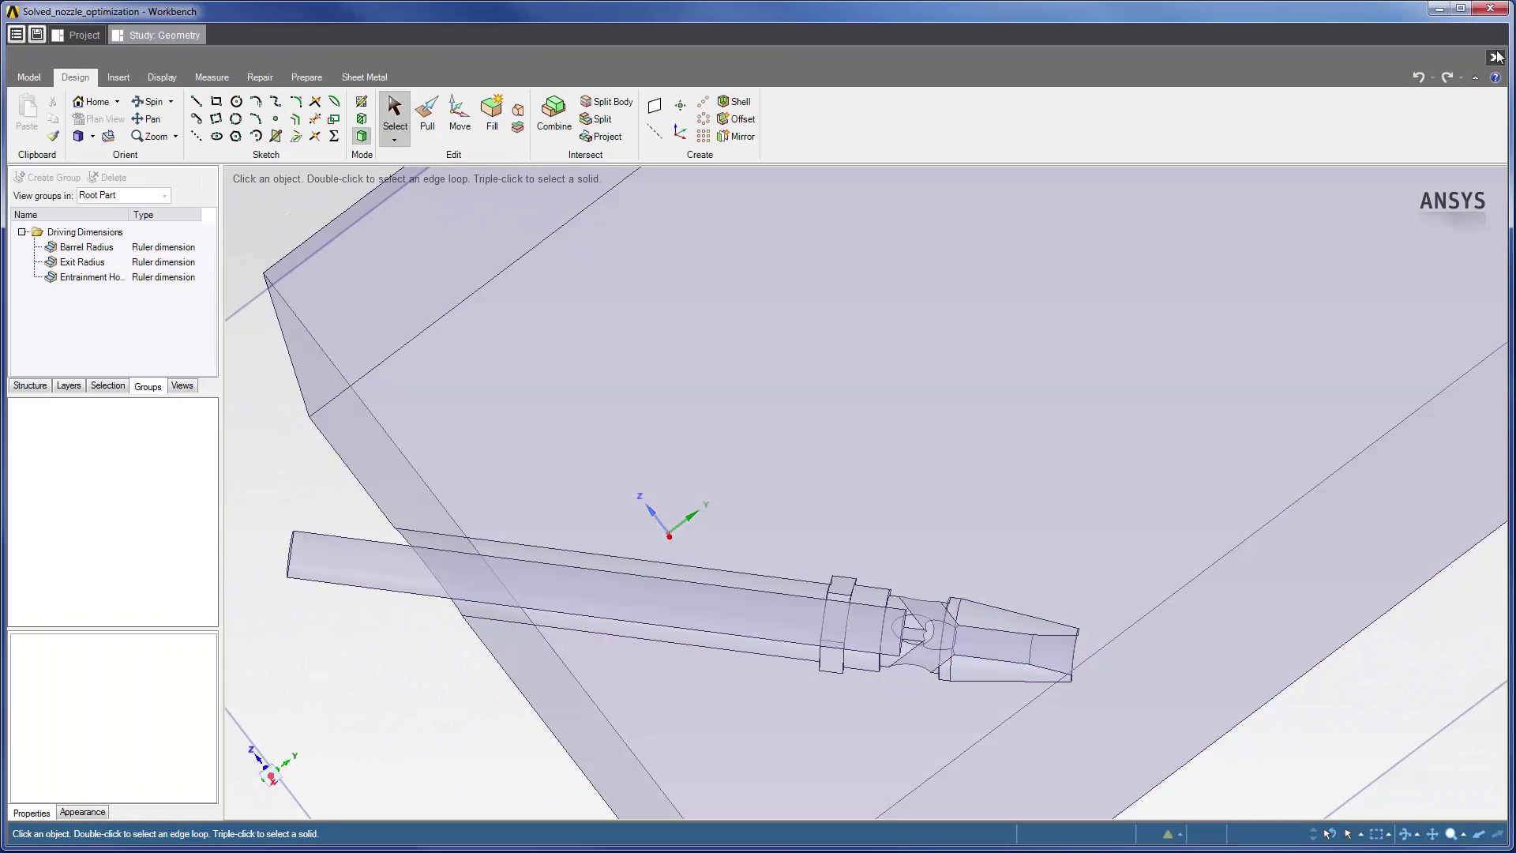
left_click(1497, 57)
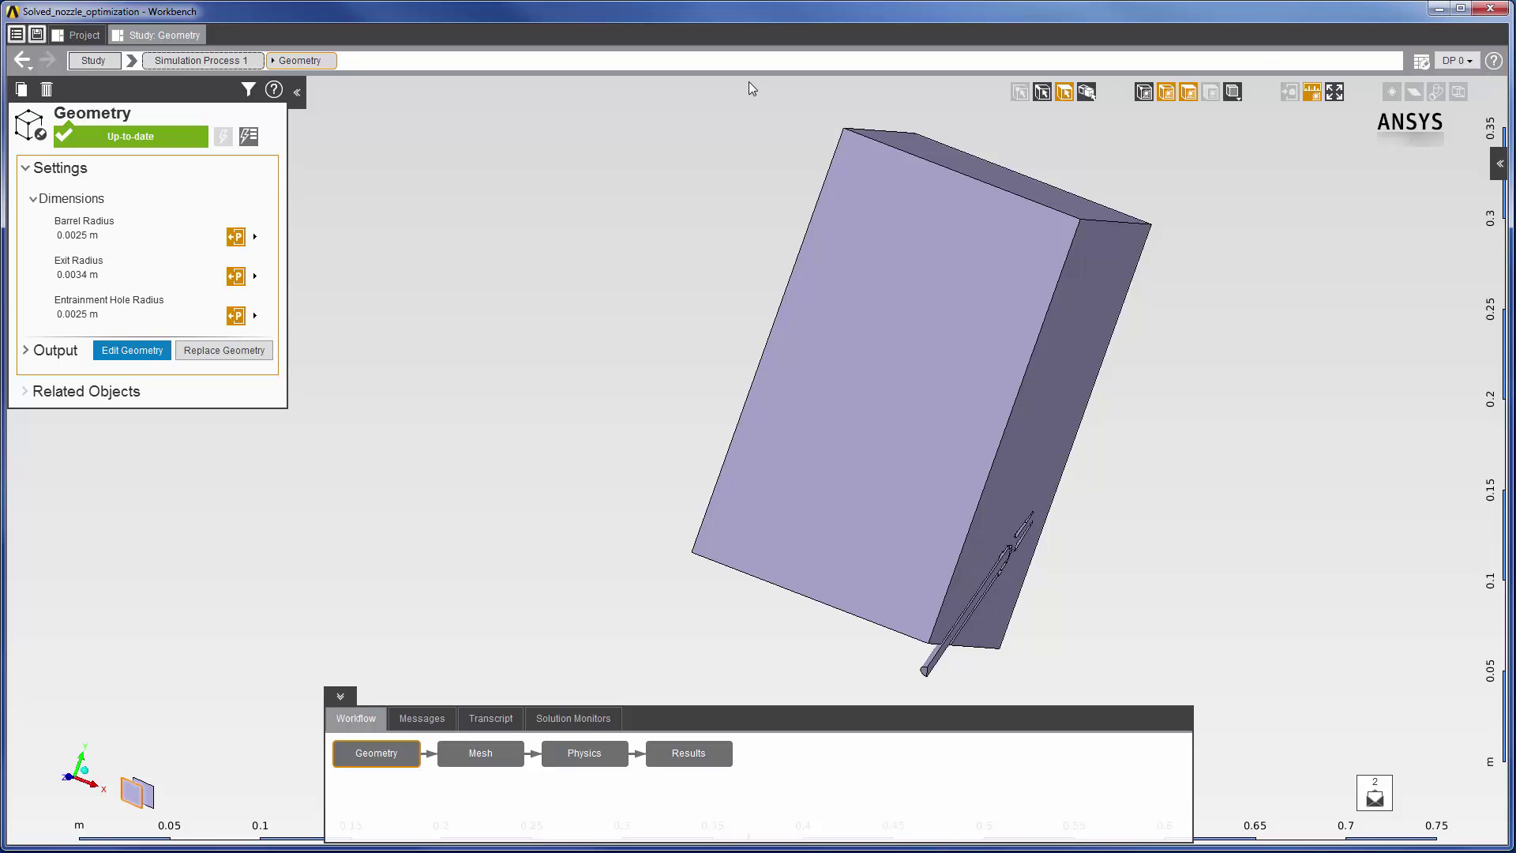
Add a Response Surface Optimization system below Parameter Set and open its Design of Experiments
left_click(83, 34)
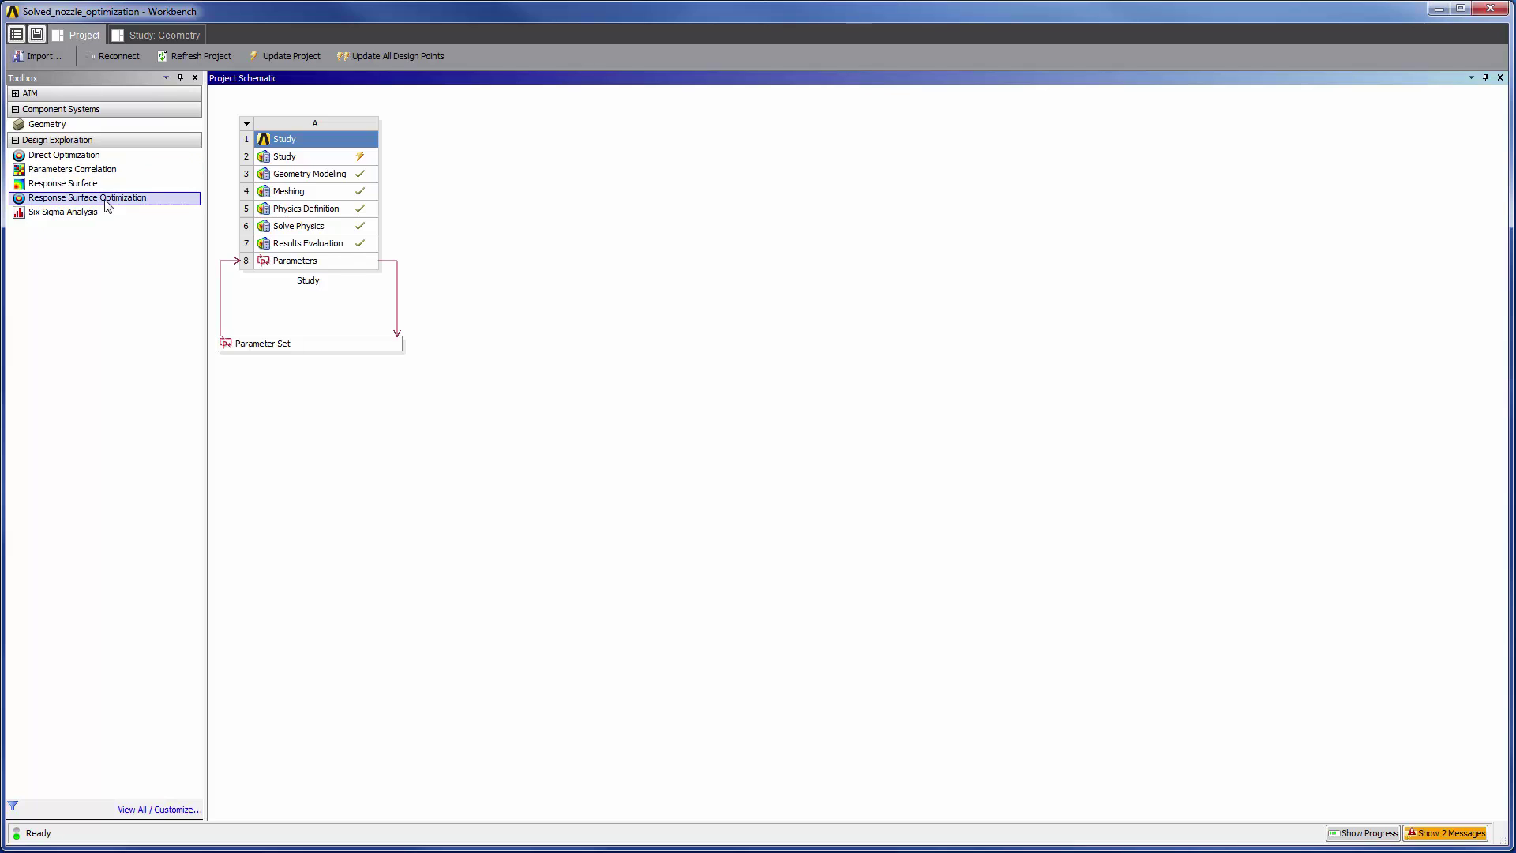
left_click_drag(87, 197, 293, 371)
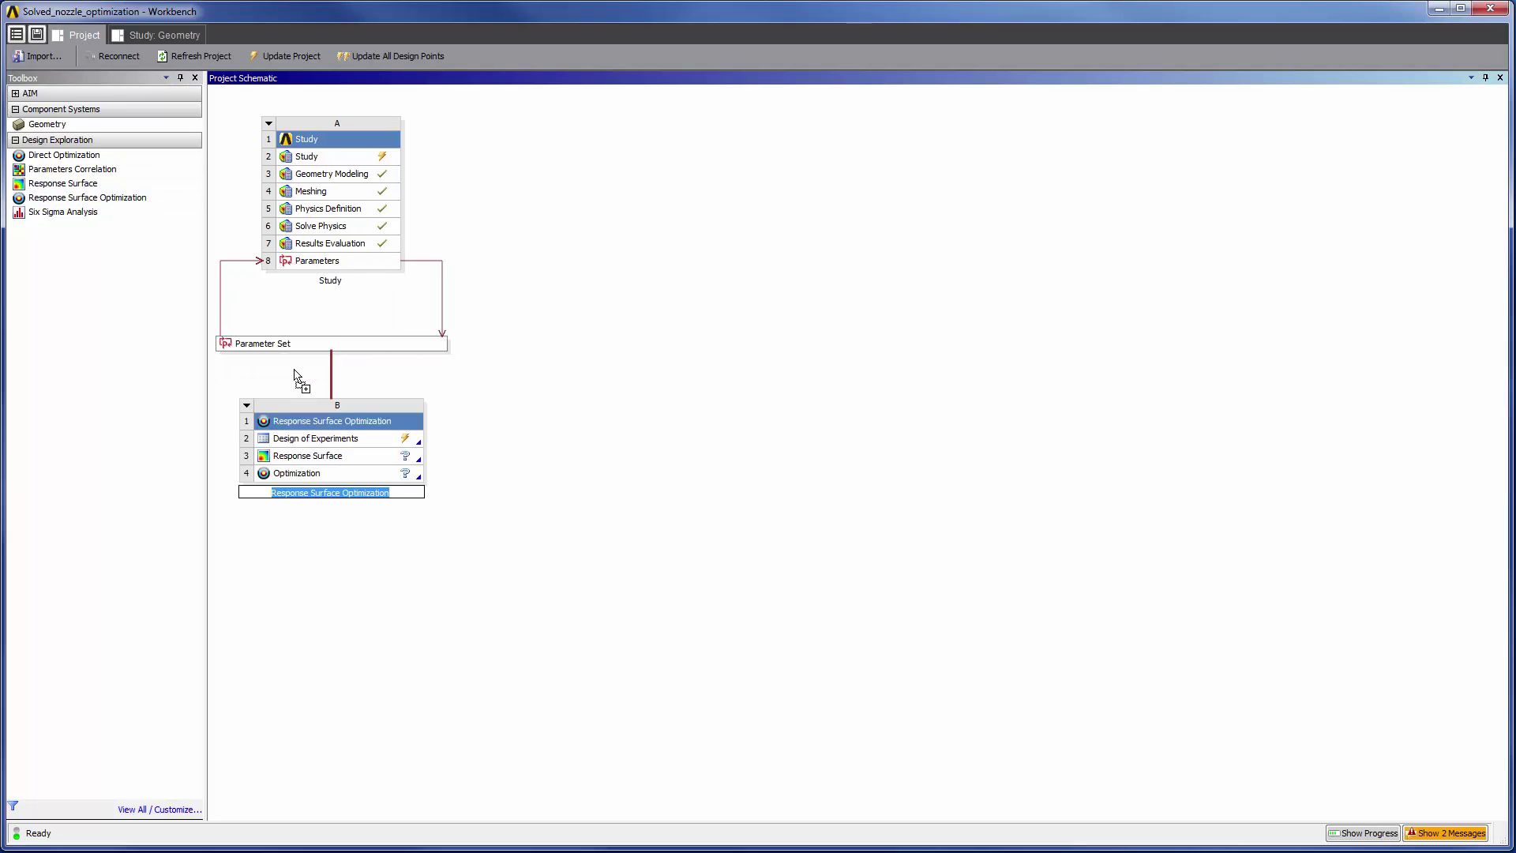
double_click(326, 439)
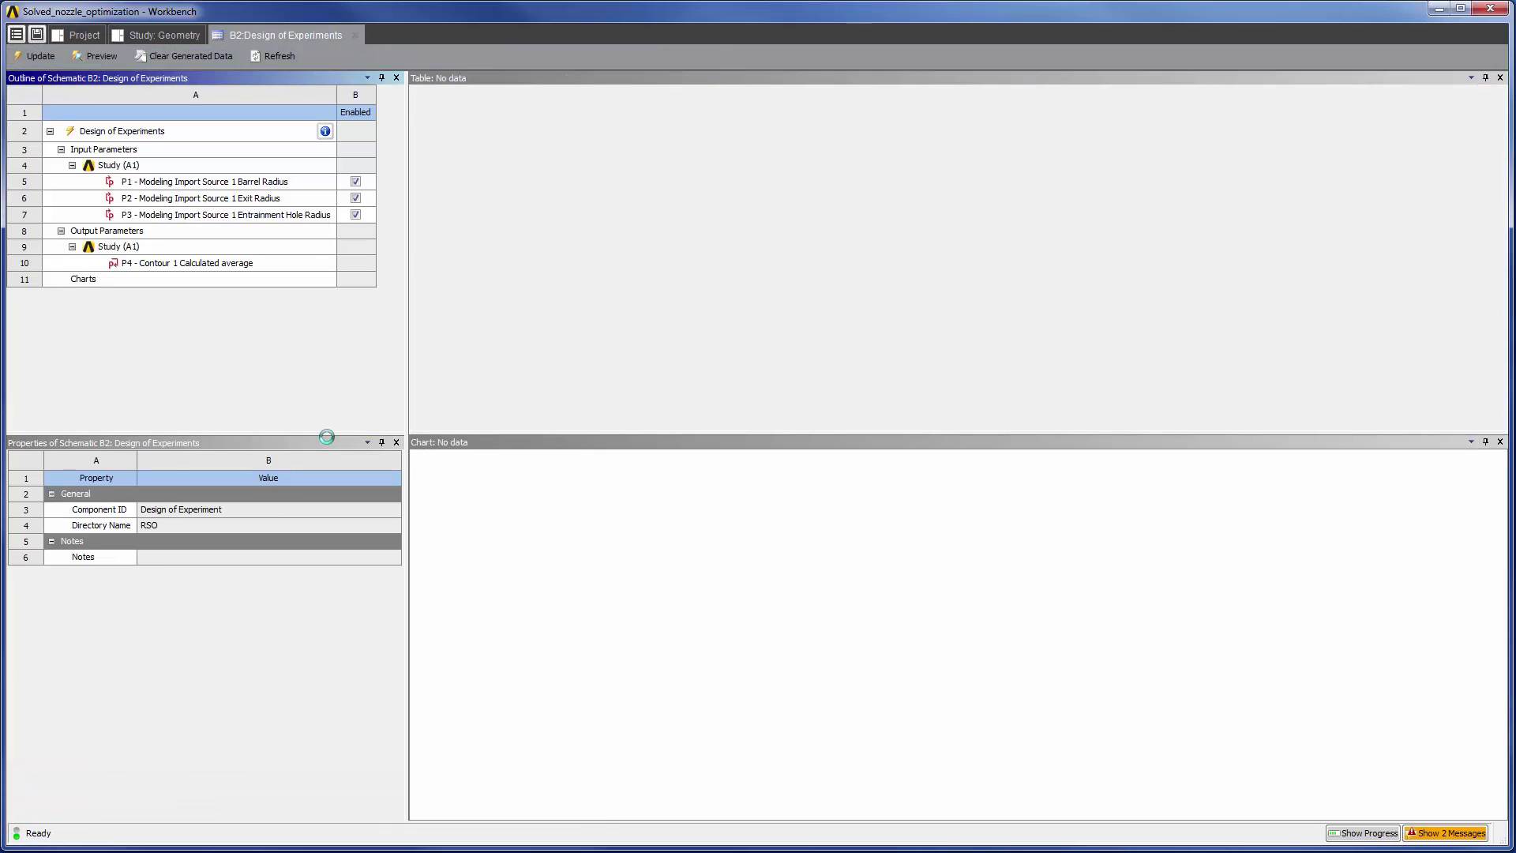
Set the P1 Barrel Radius bounds to 0.001–0.0026 m
left_click(292, 183)
left_click(290, 636)
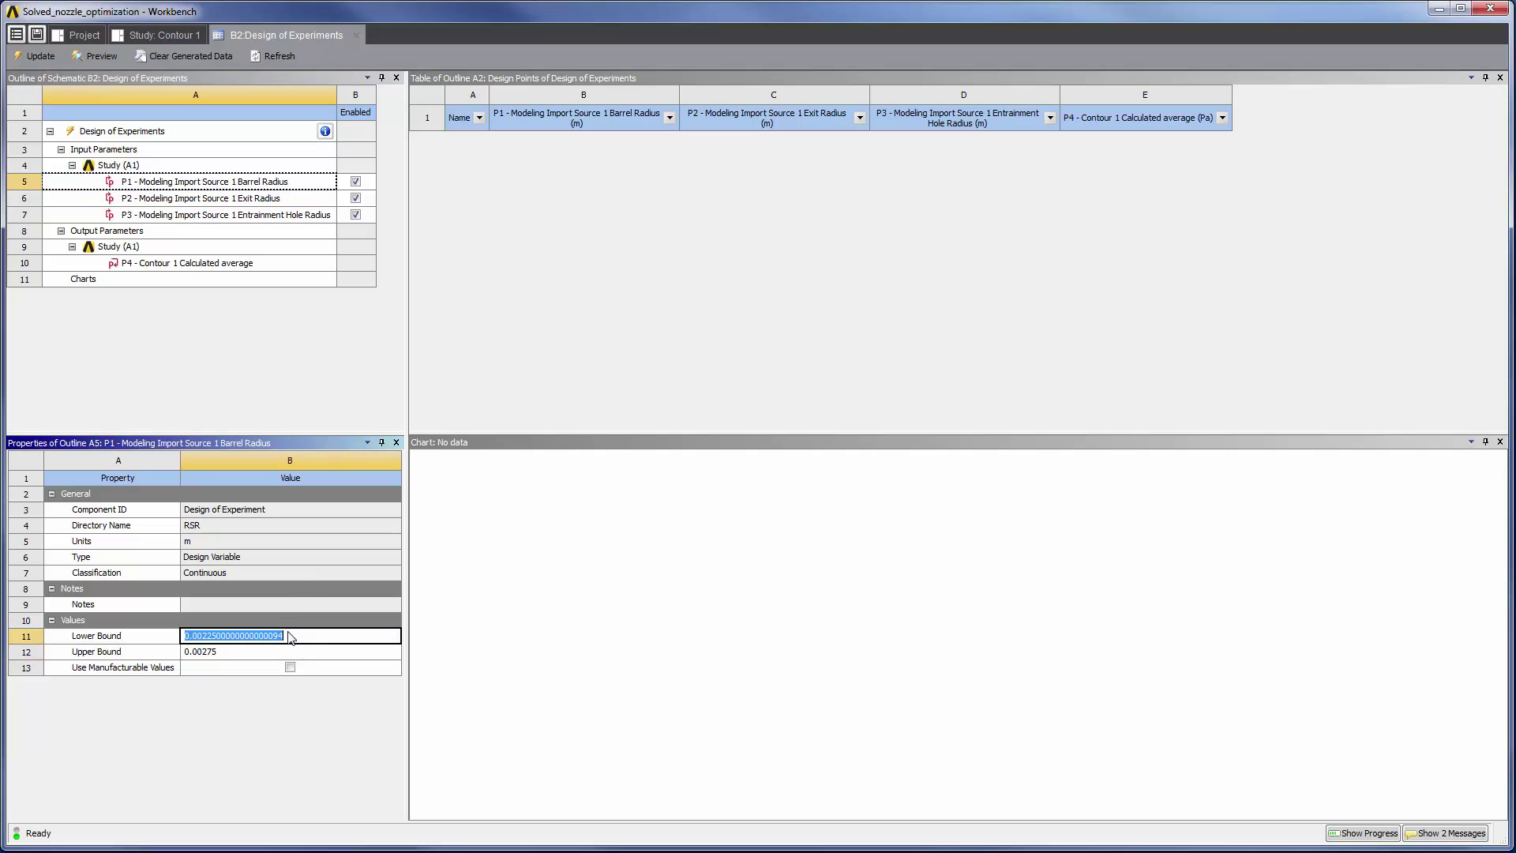
type("0.0015")
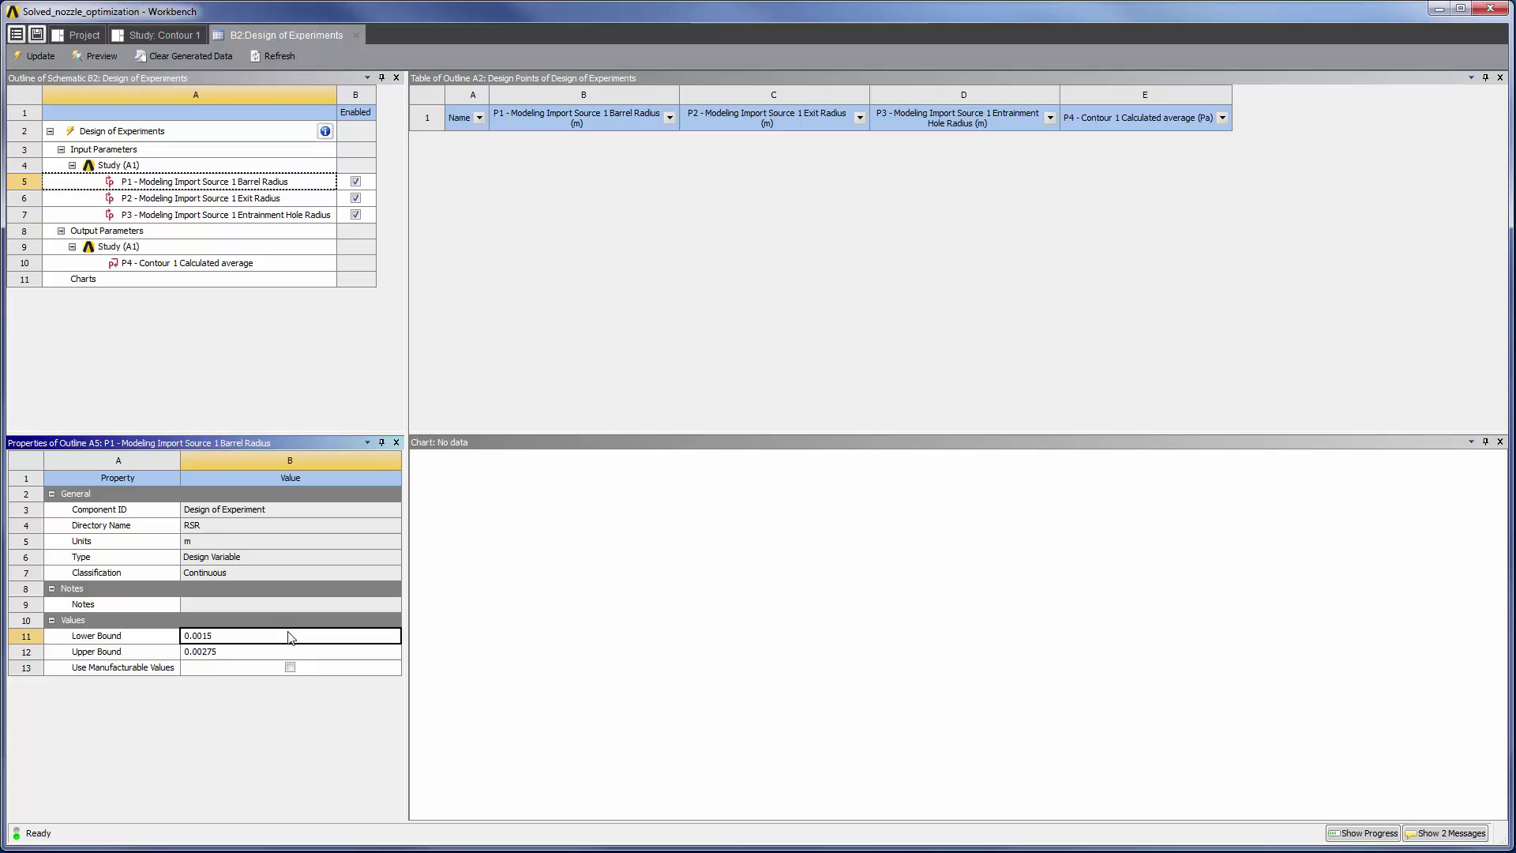
left_click(280, 653)
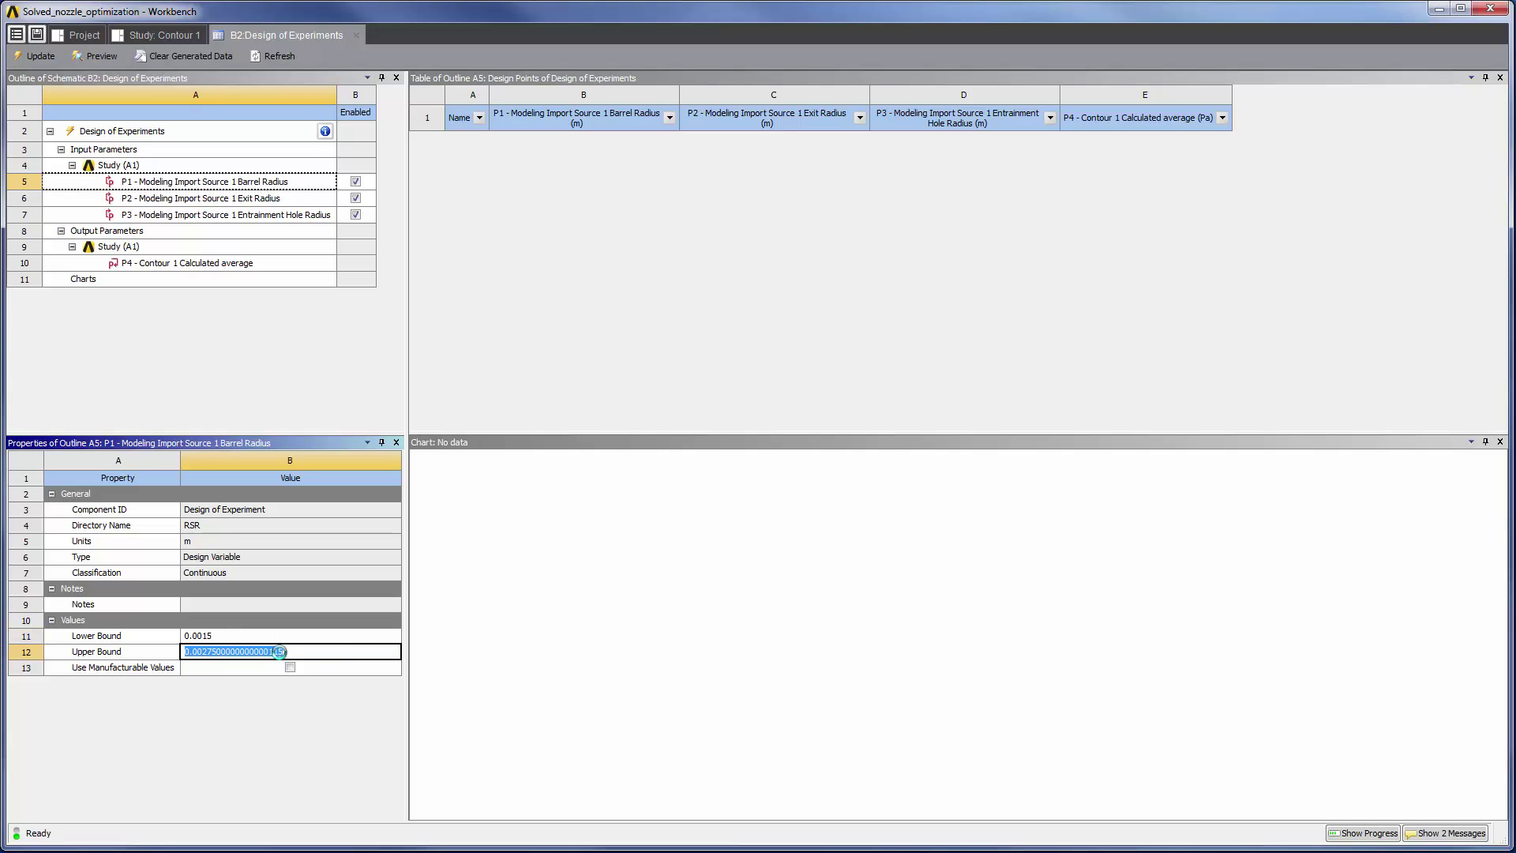
type("0.0026")
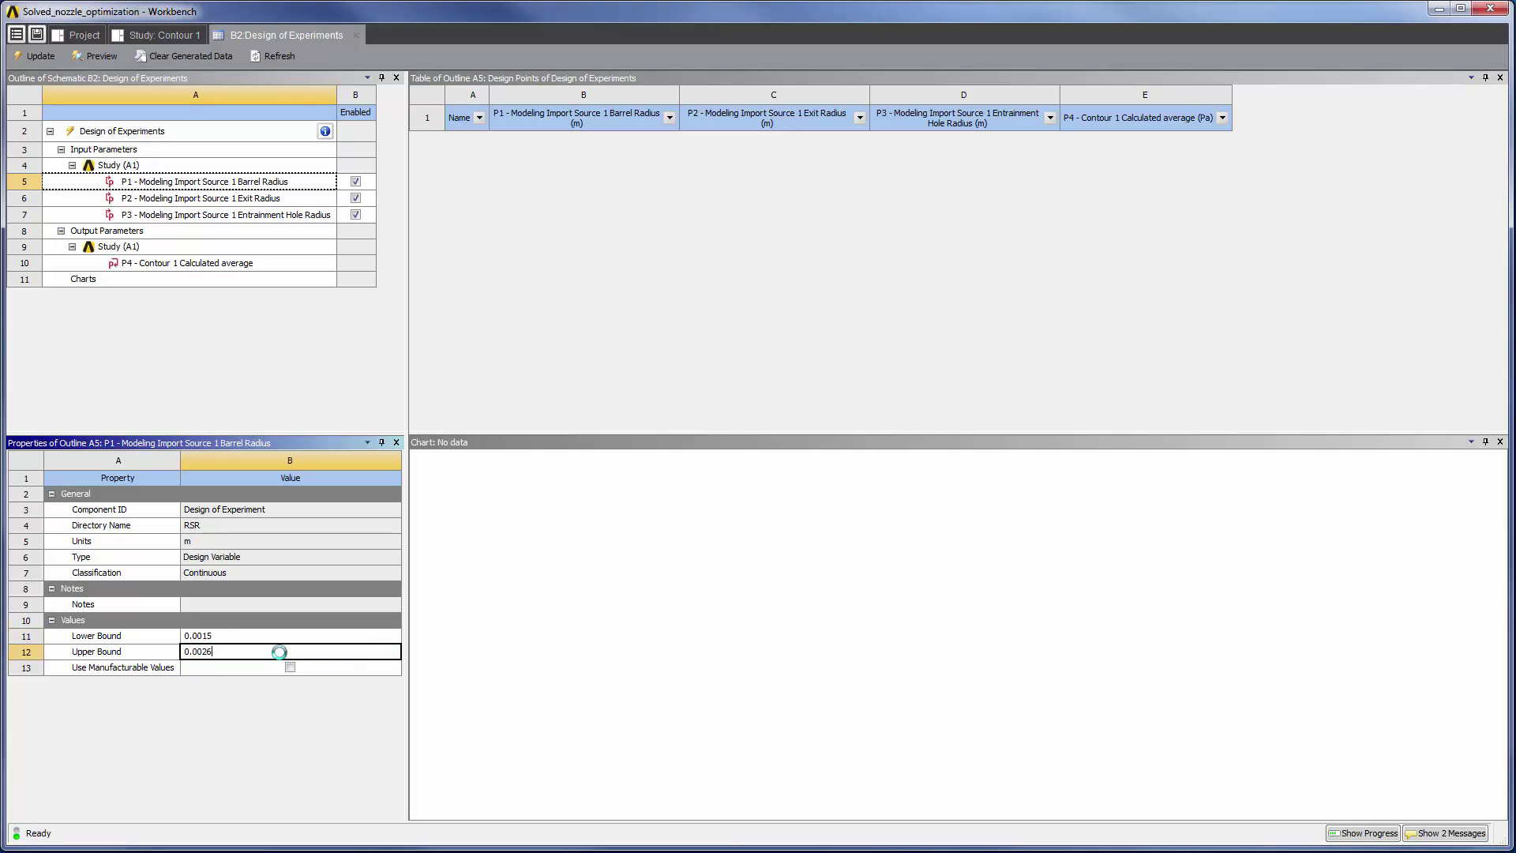
Set the Exit Radius bounds to 0.0015–0.0043 m
left_click(254, 199)
left_click(258, 637)
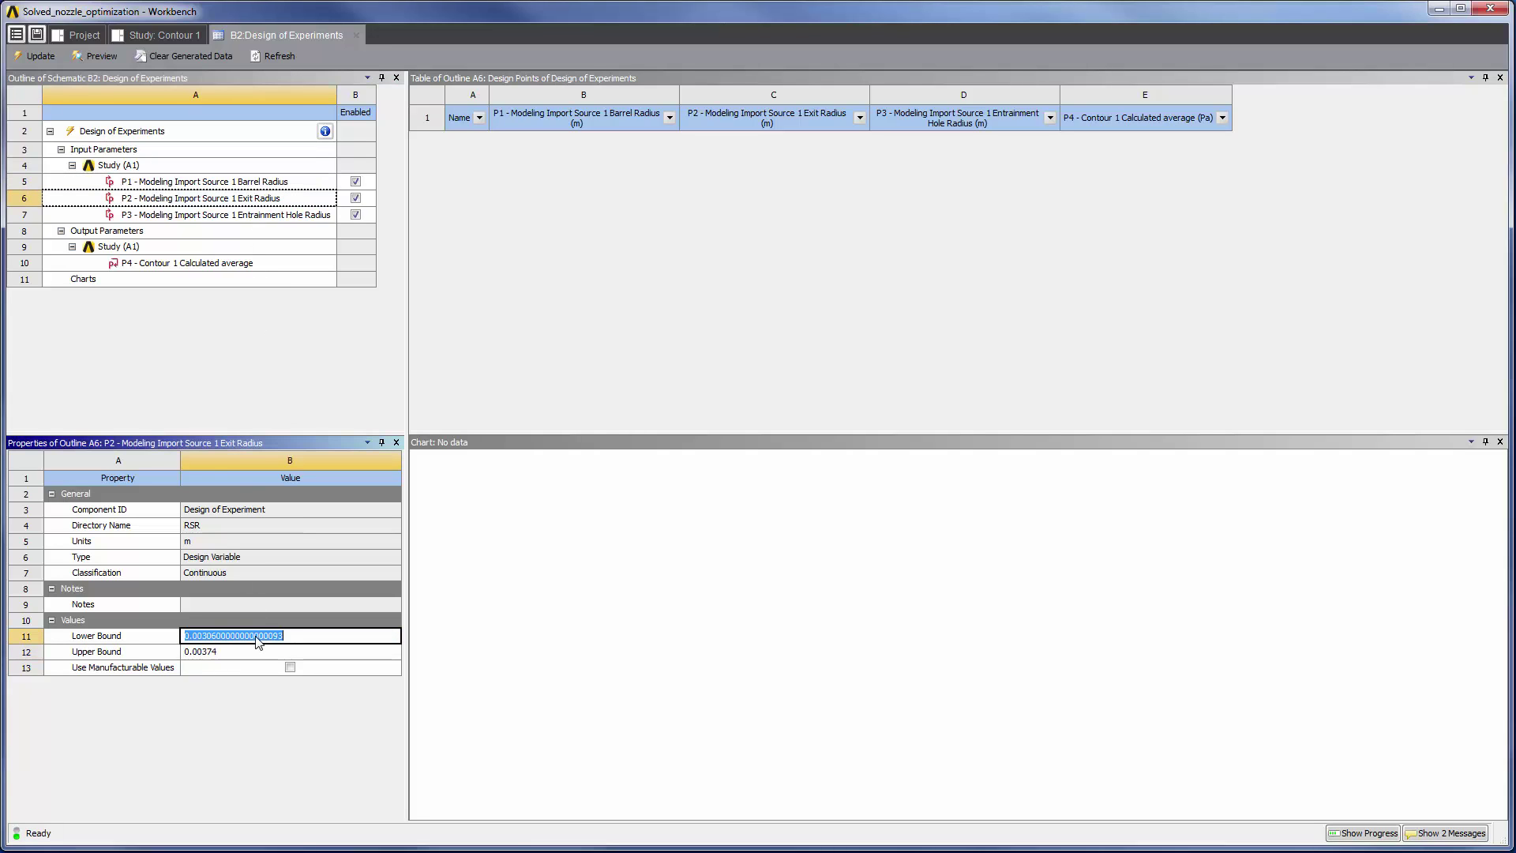
type("0.0015")
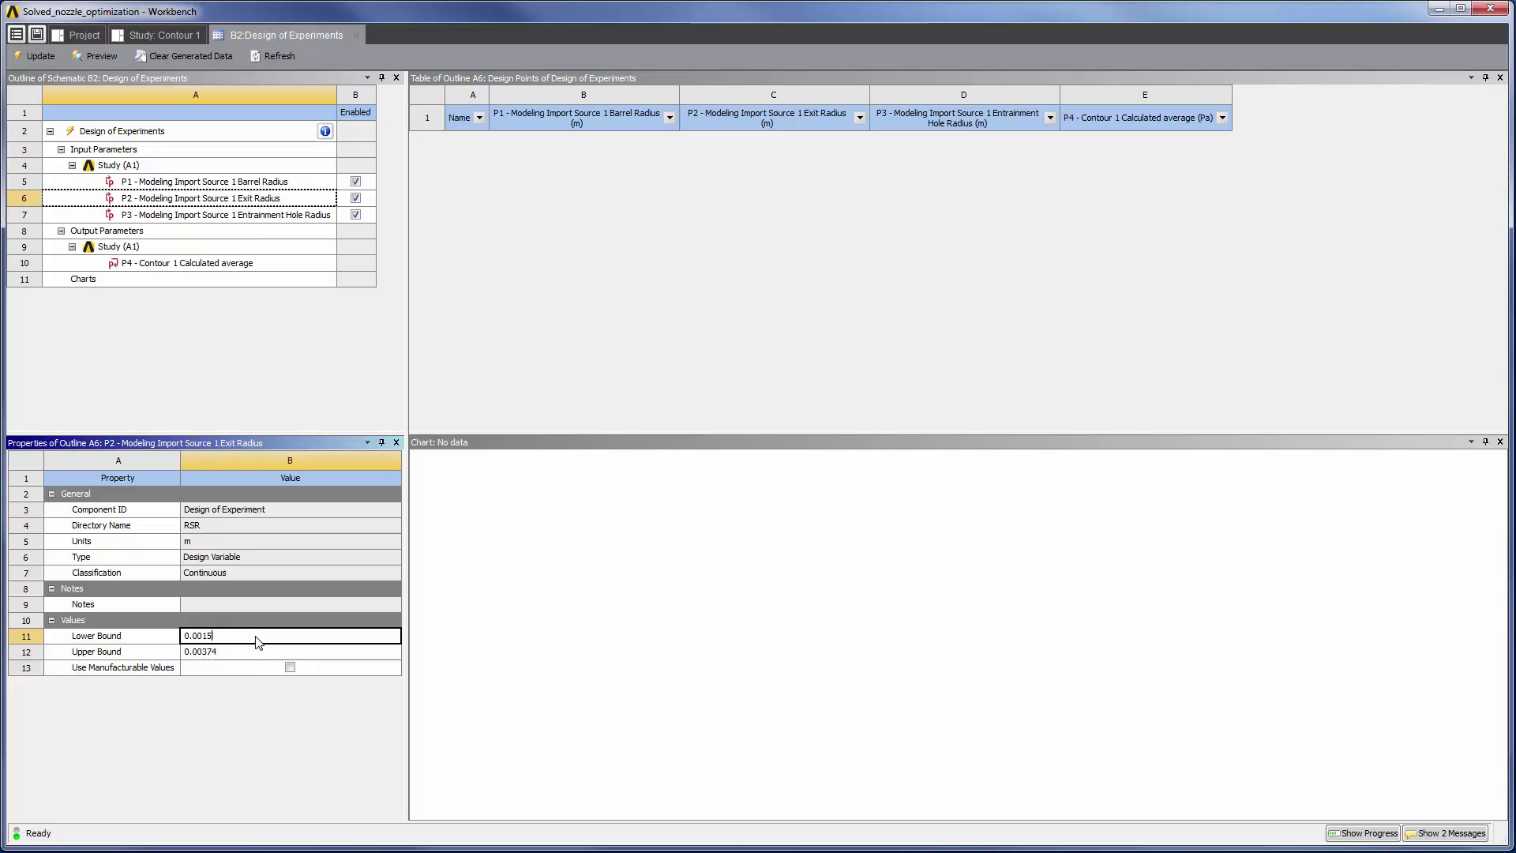
left_click(254, 651)
type("0.0043")
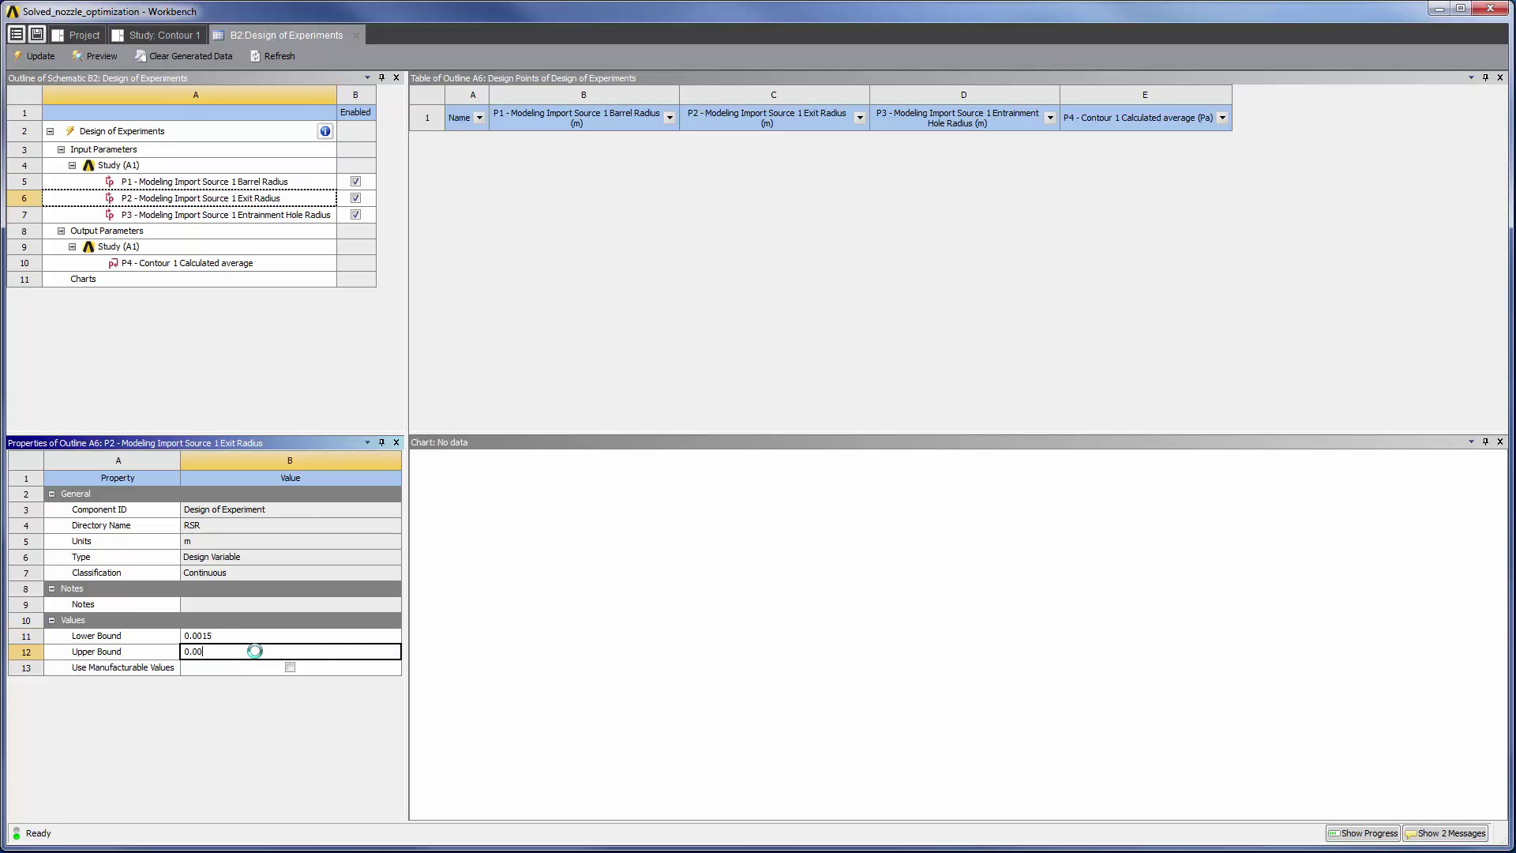
Set the Entrainment Hole Radius bounds to 0.0018–0.0026 m
left_click(243, 215)
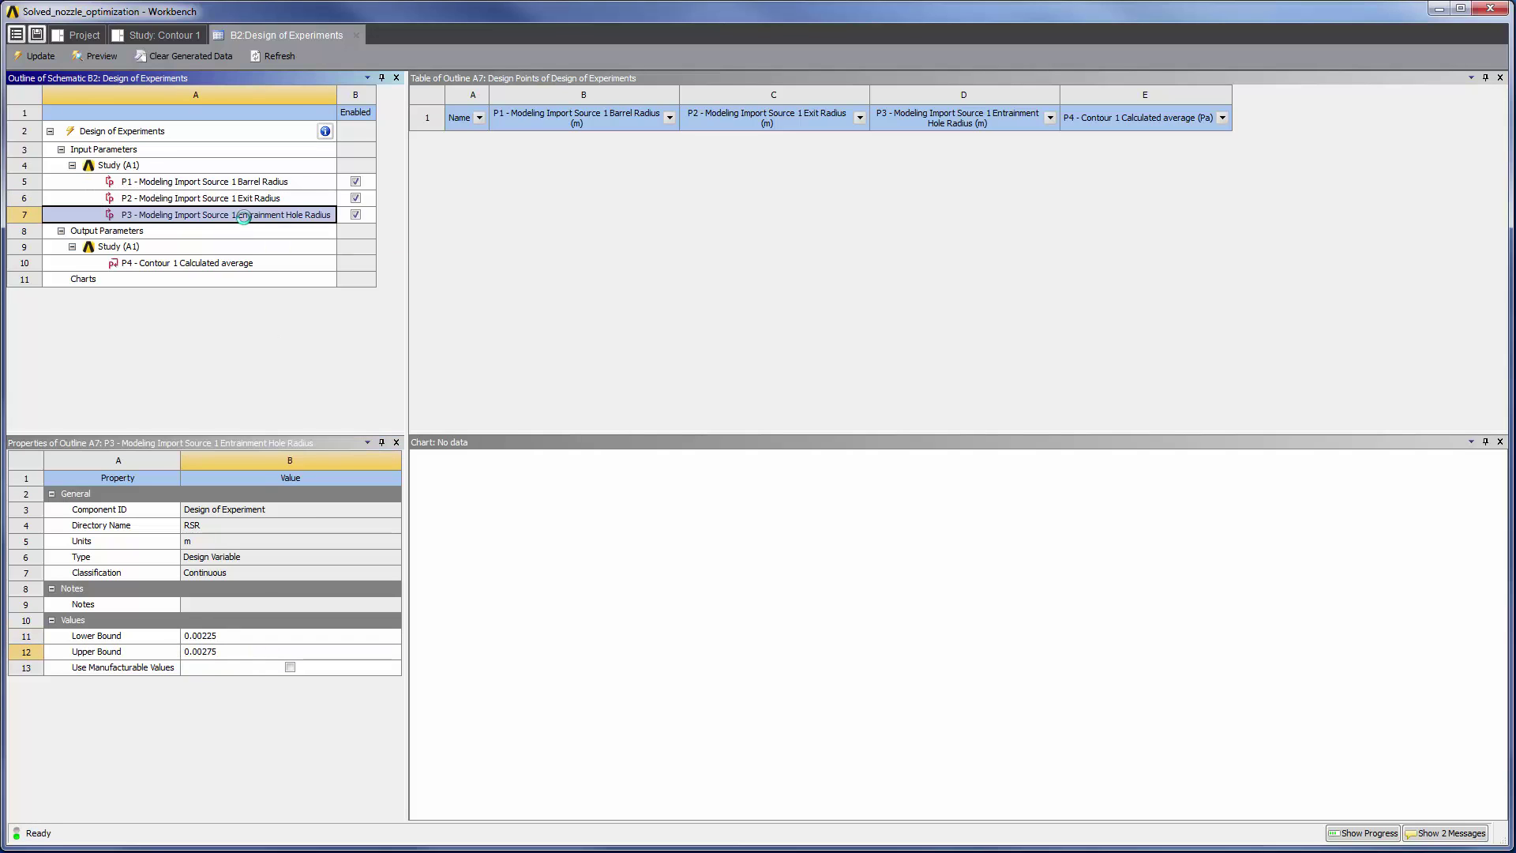
left_click(247, 638)
type("0.0018")
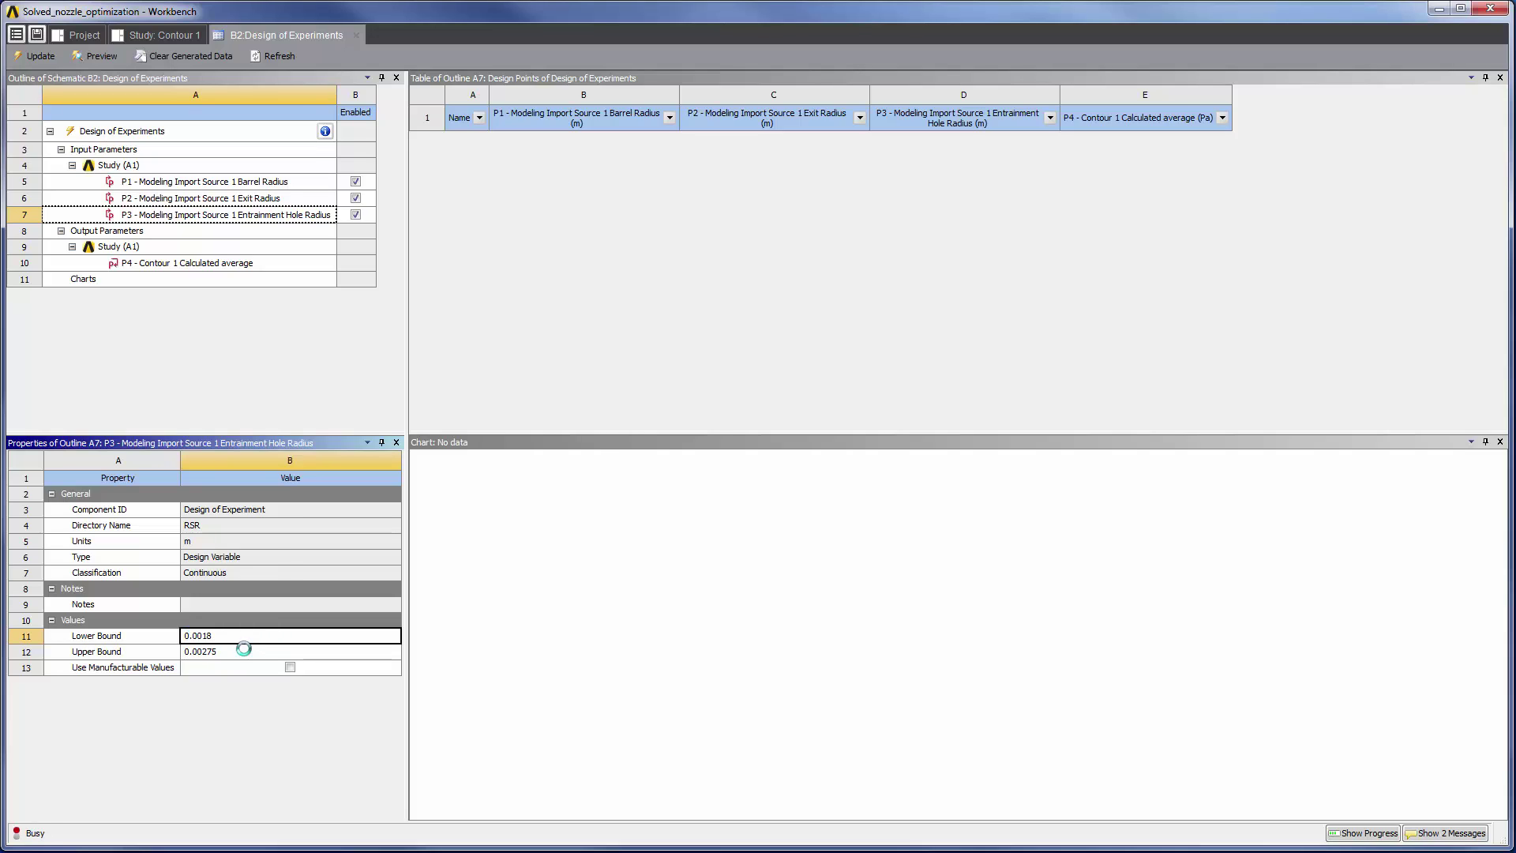
left_click(245, 650)
type("0.00")
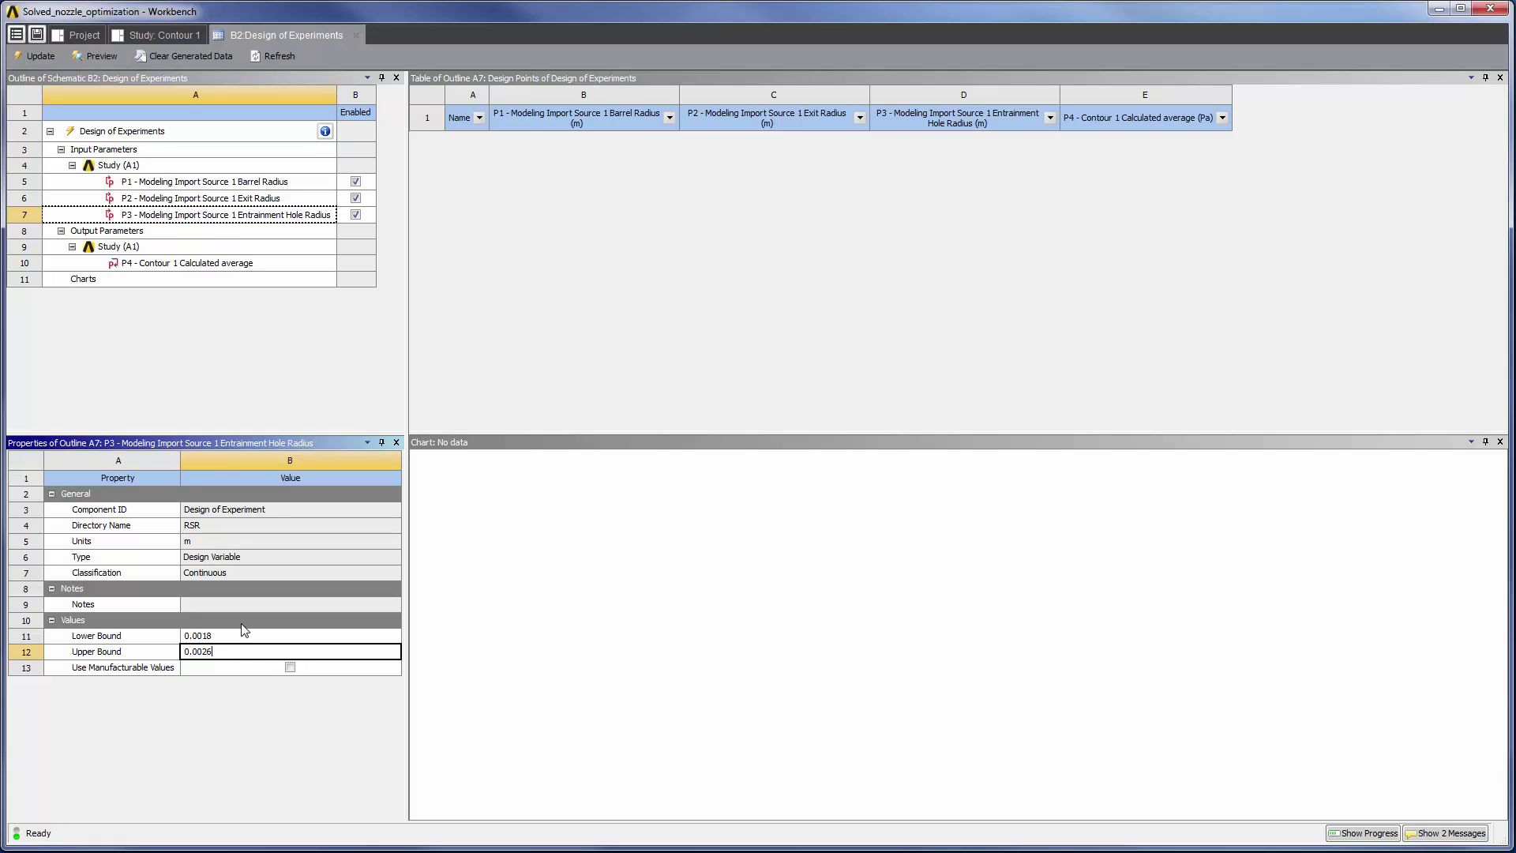
Generate and solve the 15 design of experiments points
left_click(92, 55)
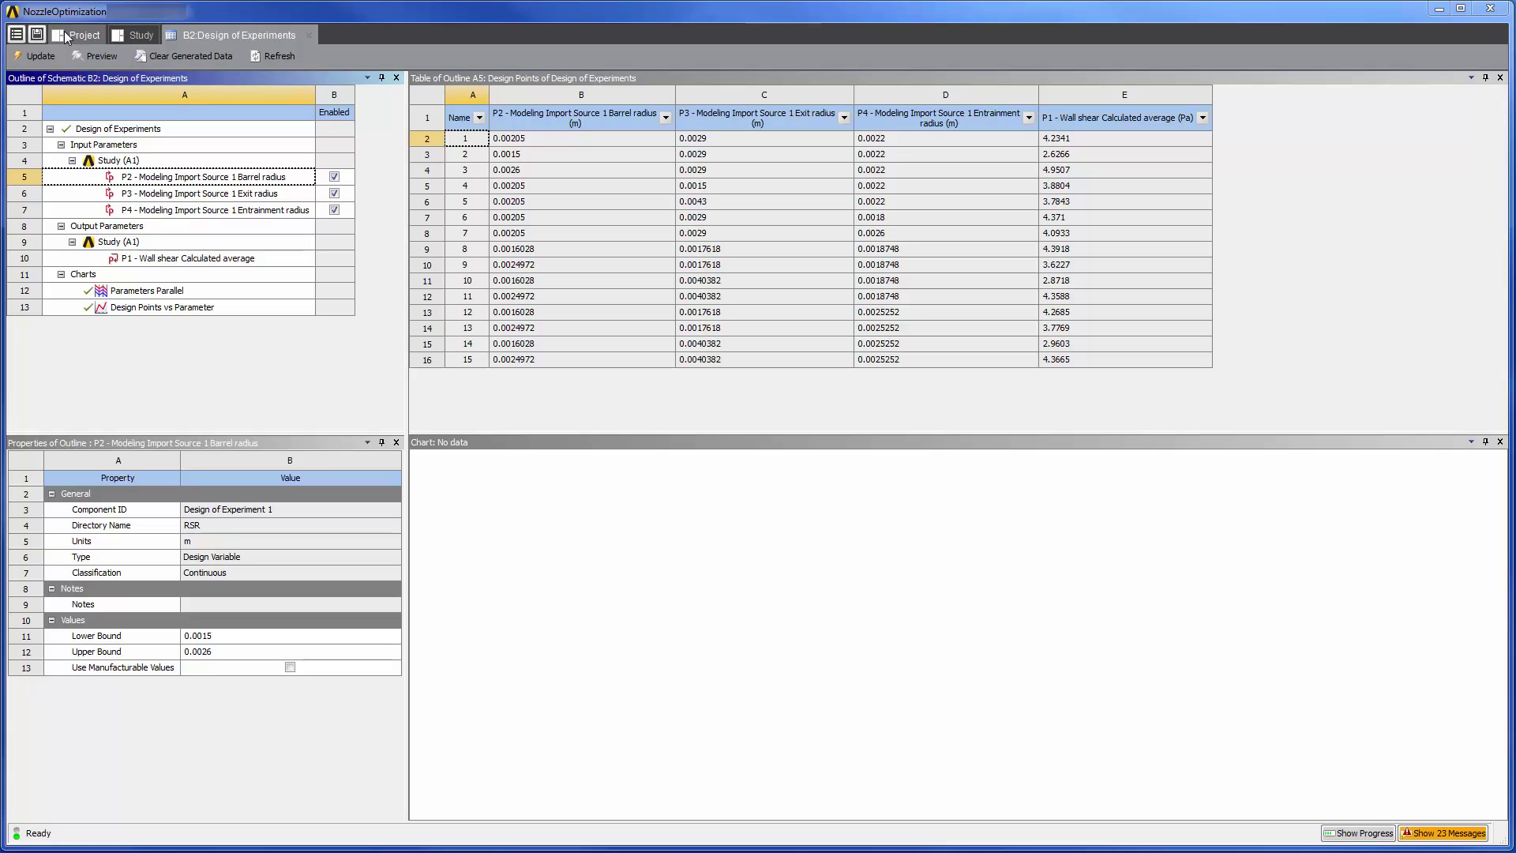
Open the Response Surface step from the project schematic and update it
left_click(66, 37)
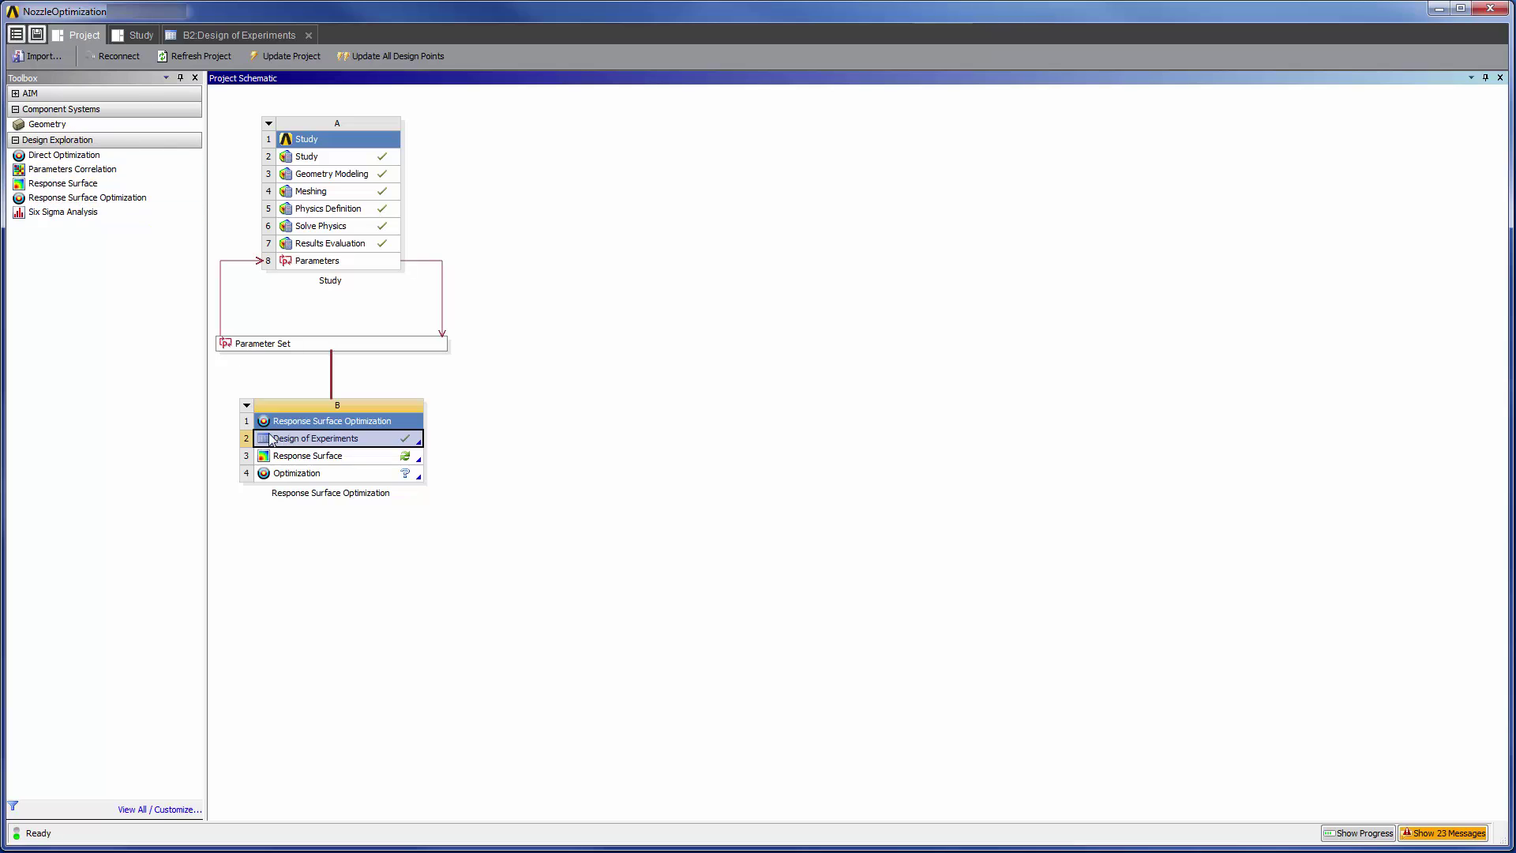
left_click(284, 458)
double_click(284, 458)
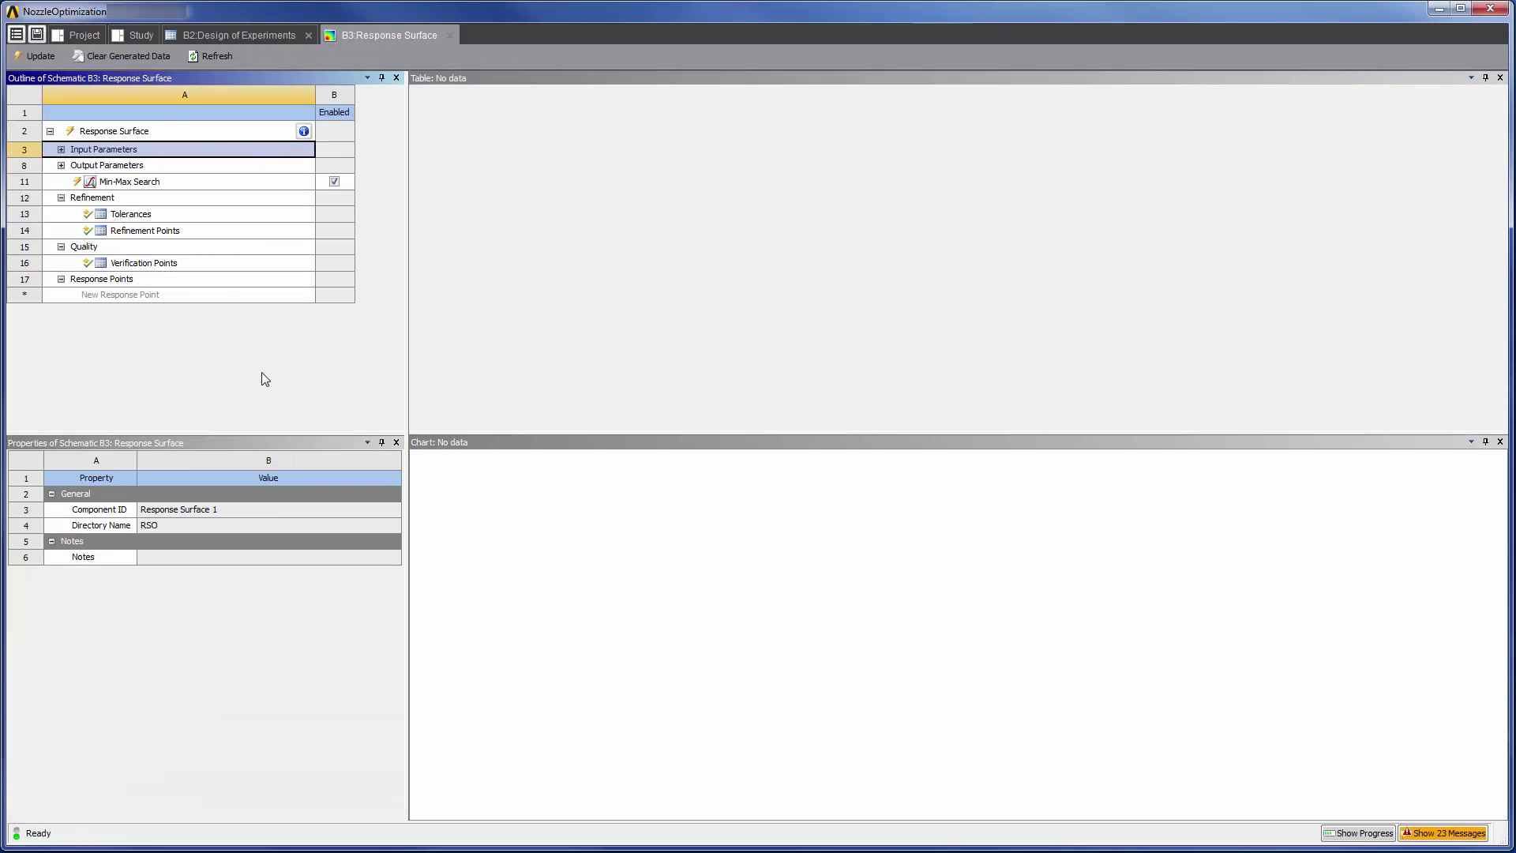
left_click(43, 55)
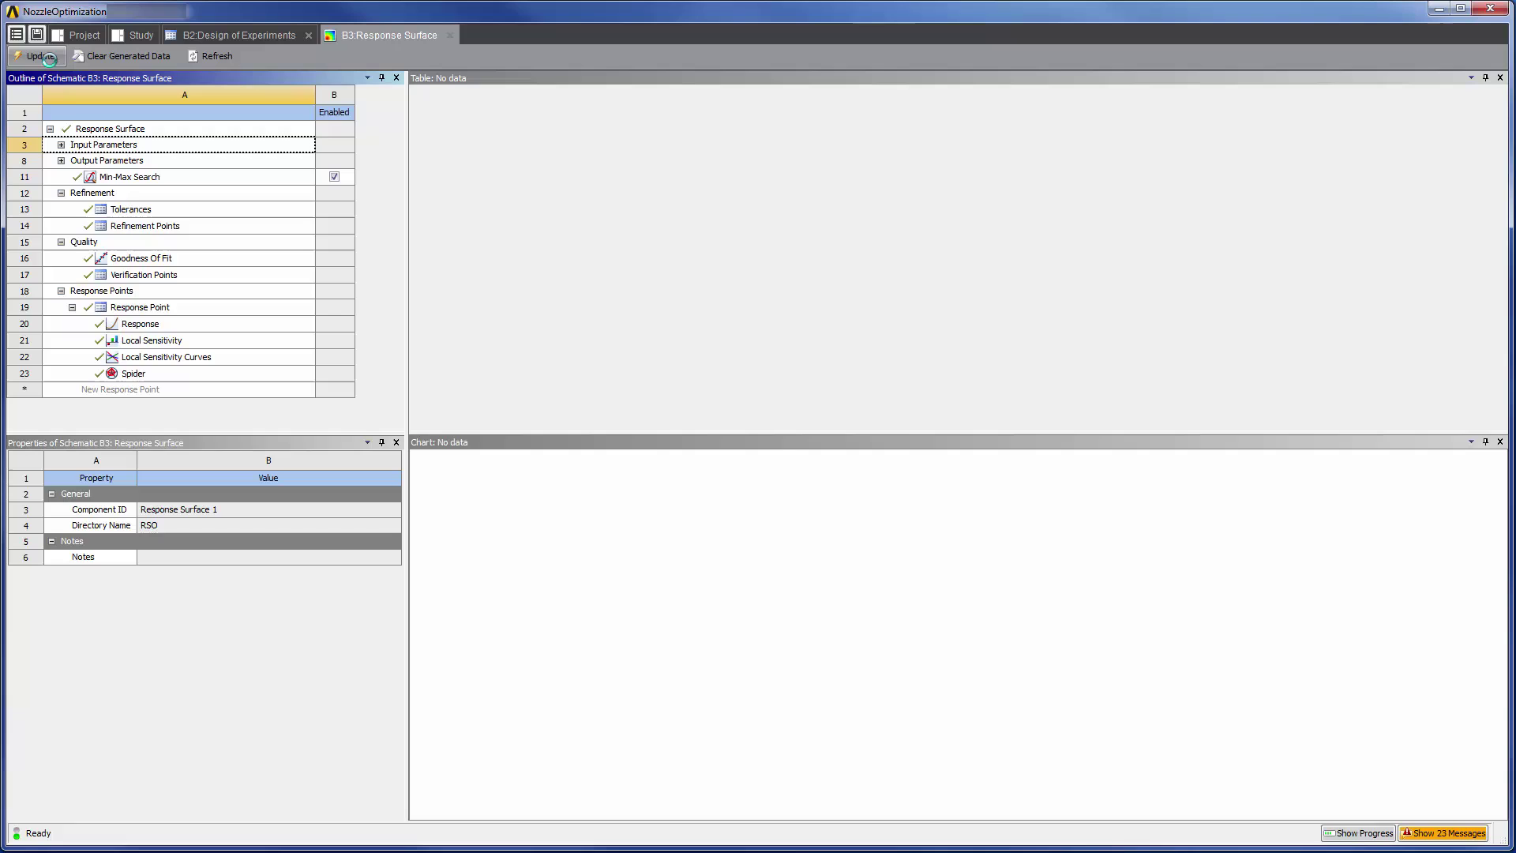
Display the wall-shear response as a 3D surface, then view the local sensitivity chart
left_click(152, 326)
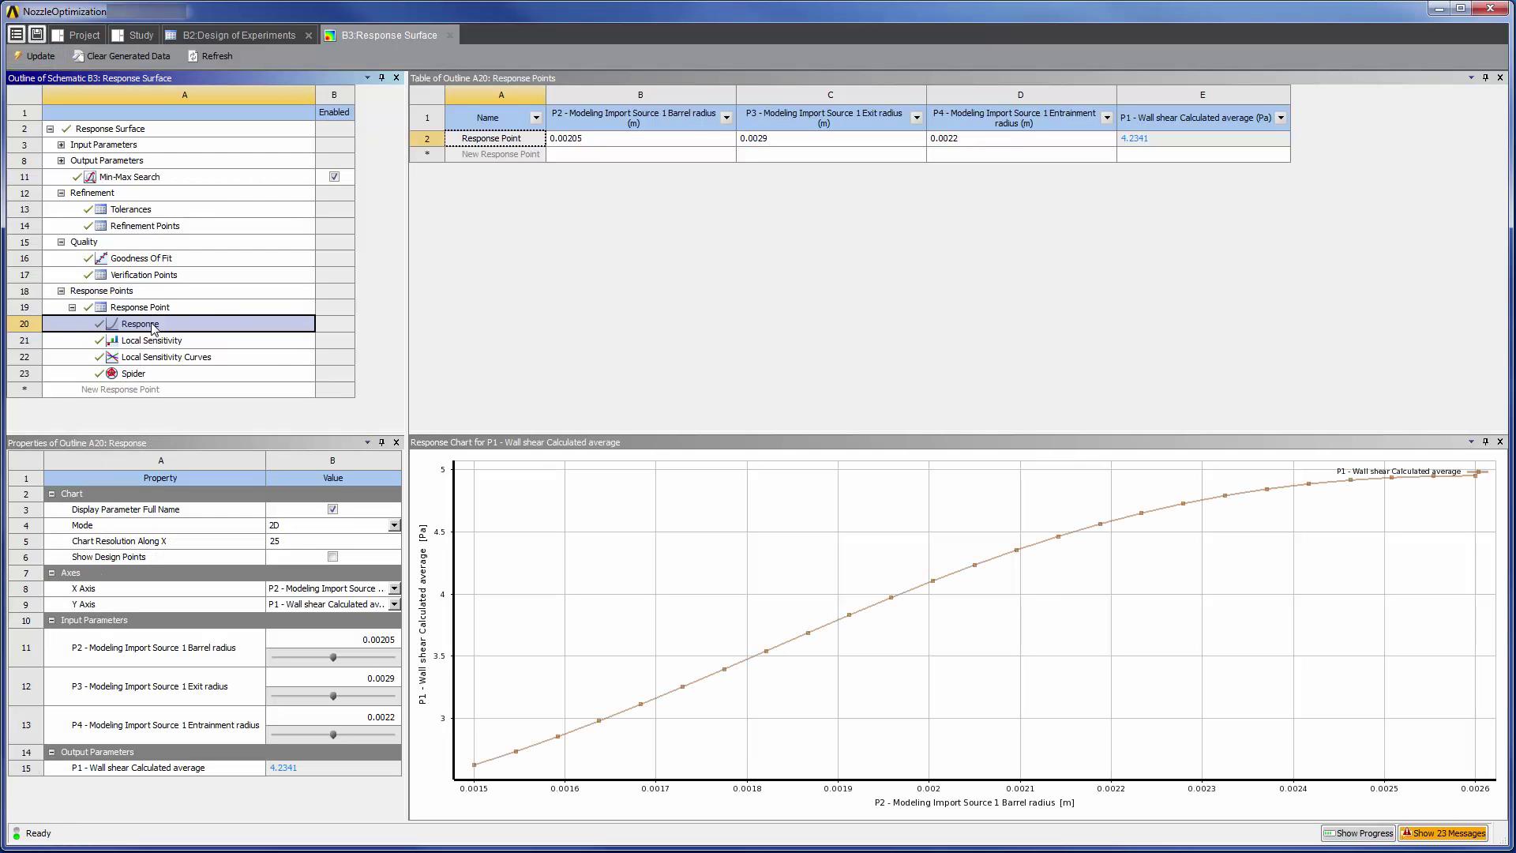
left_click(394, 525)
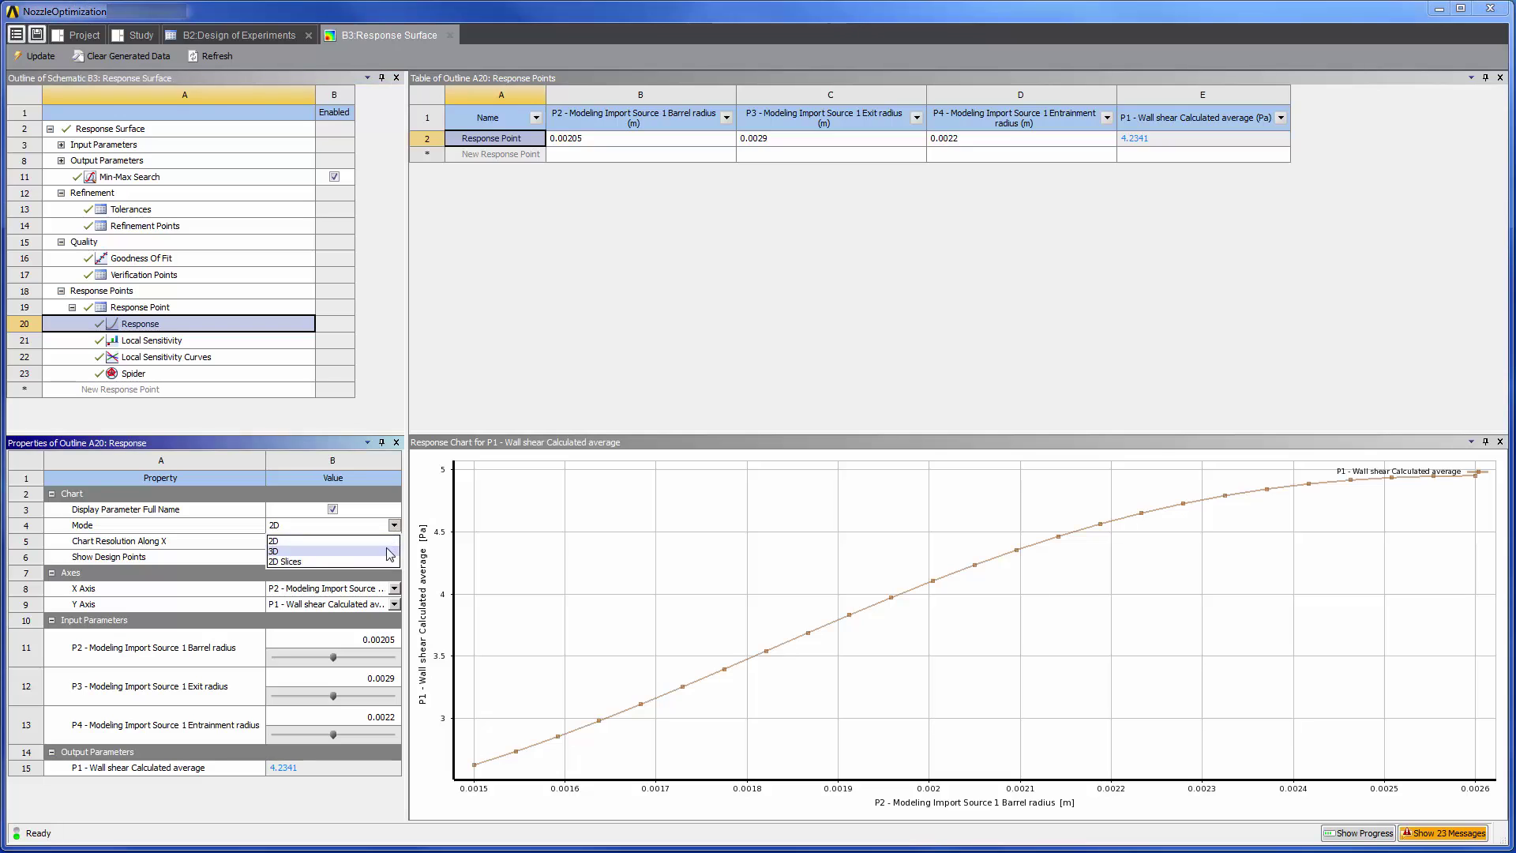
left_click(391, 552)
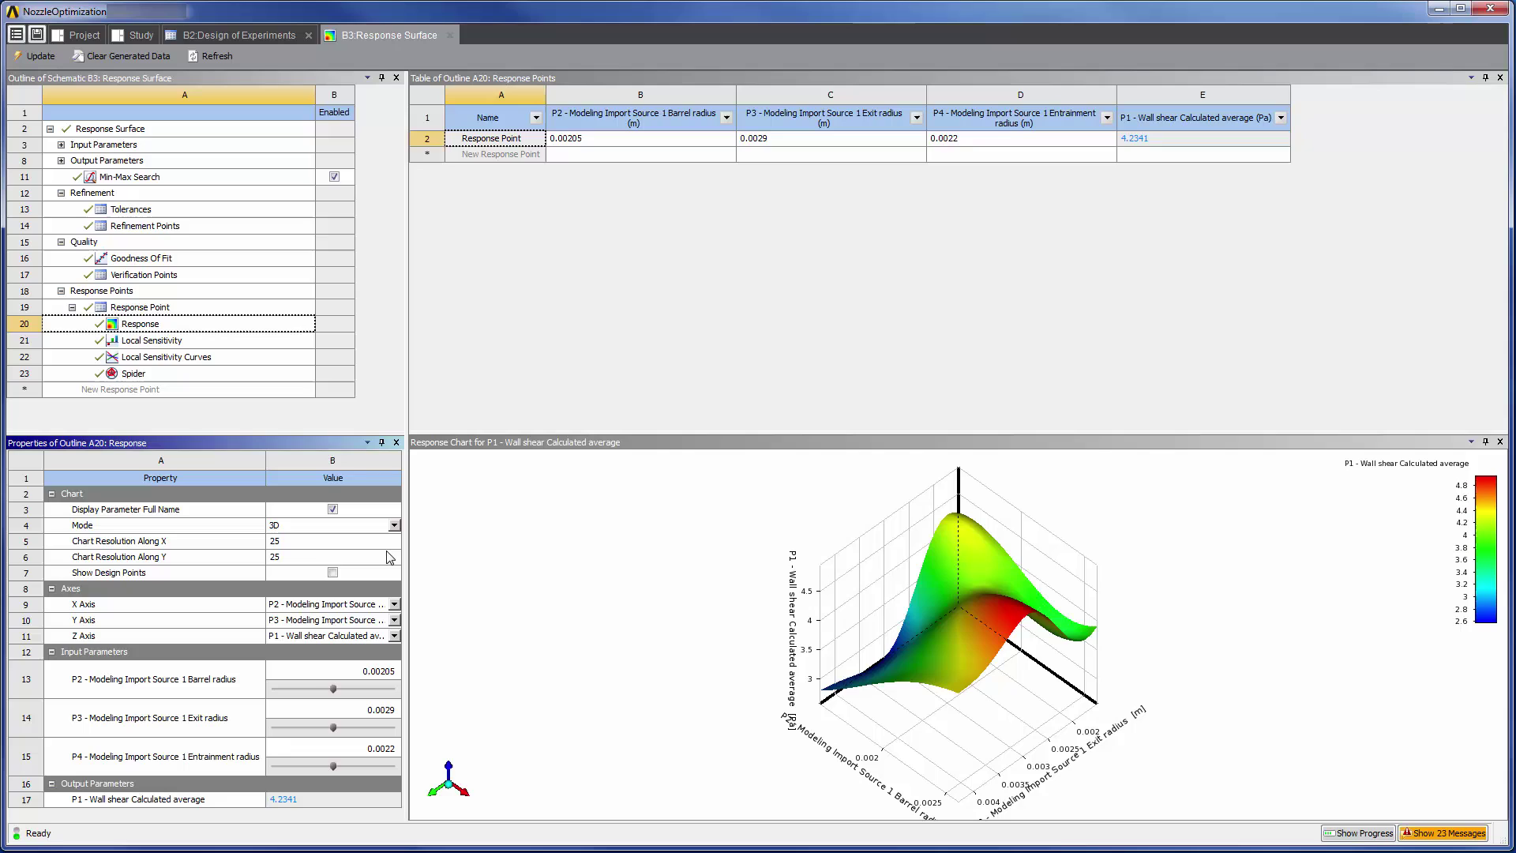
left_click(276, 345)
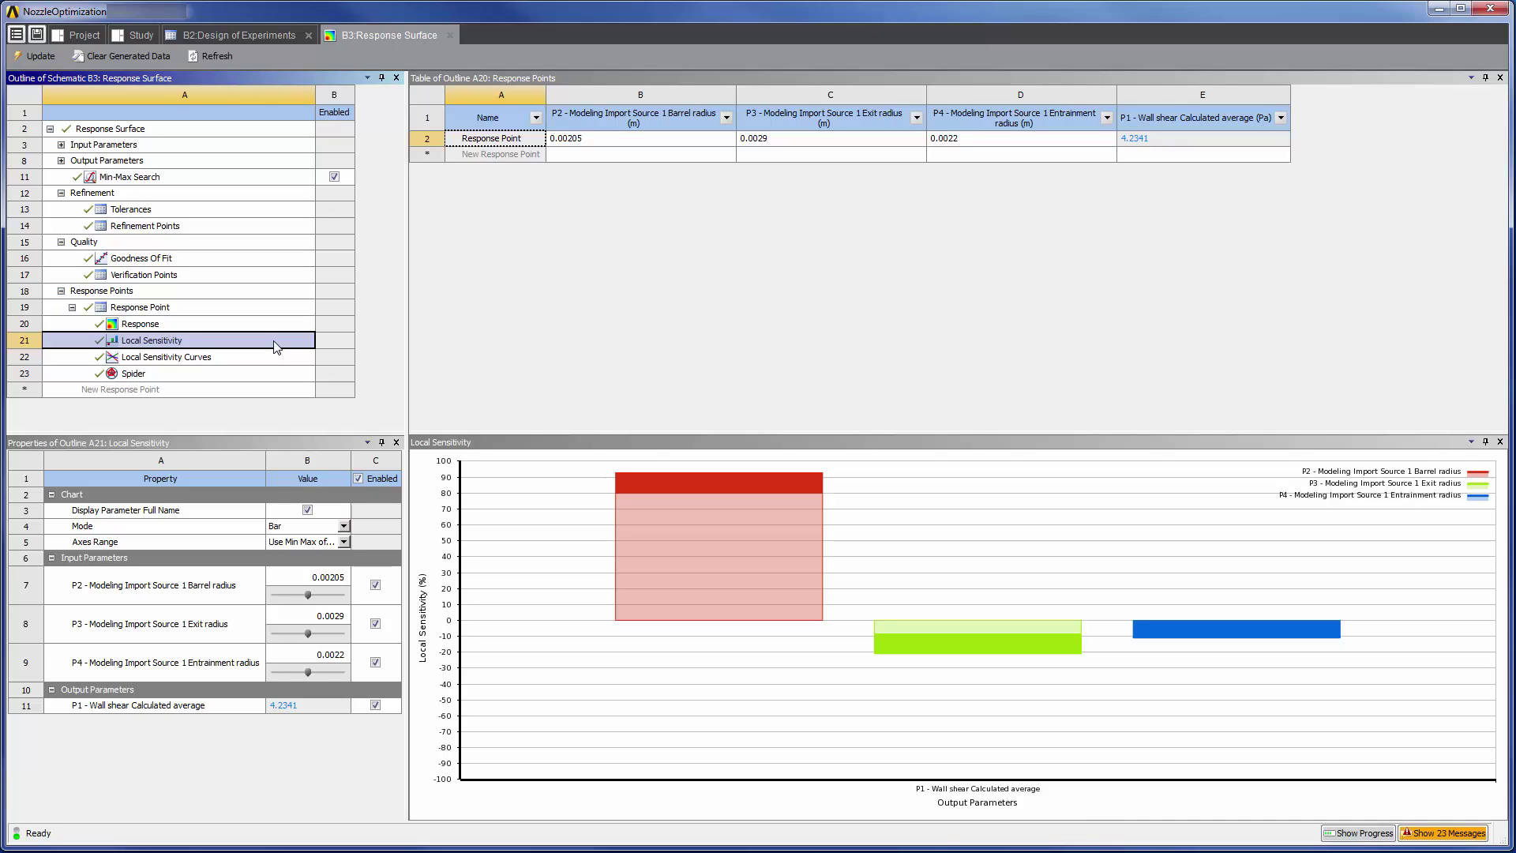
Set the Optimization objective to maximize P1 wall shear average and run it
left_click(87, 35)
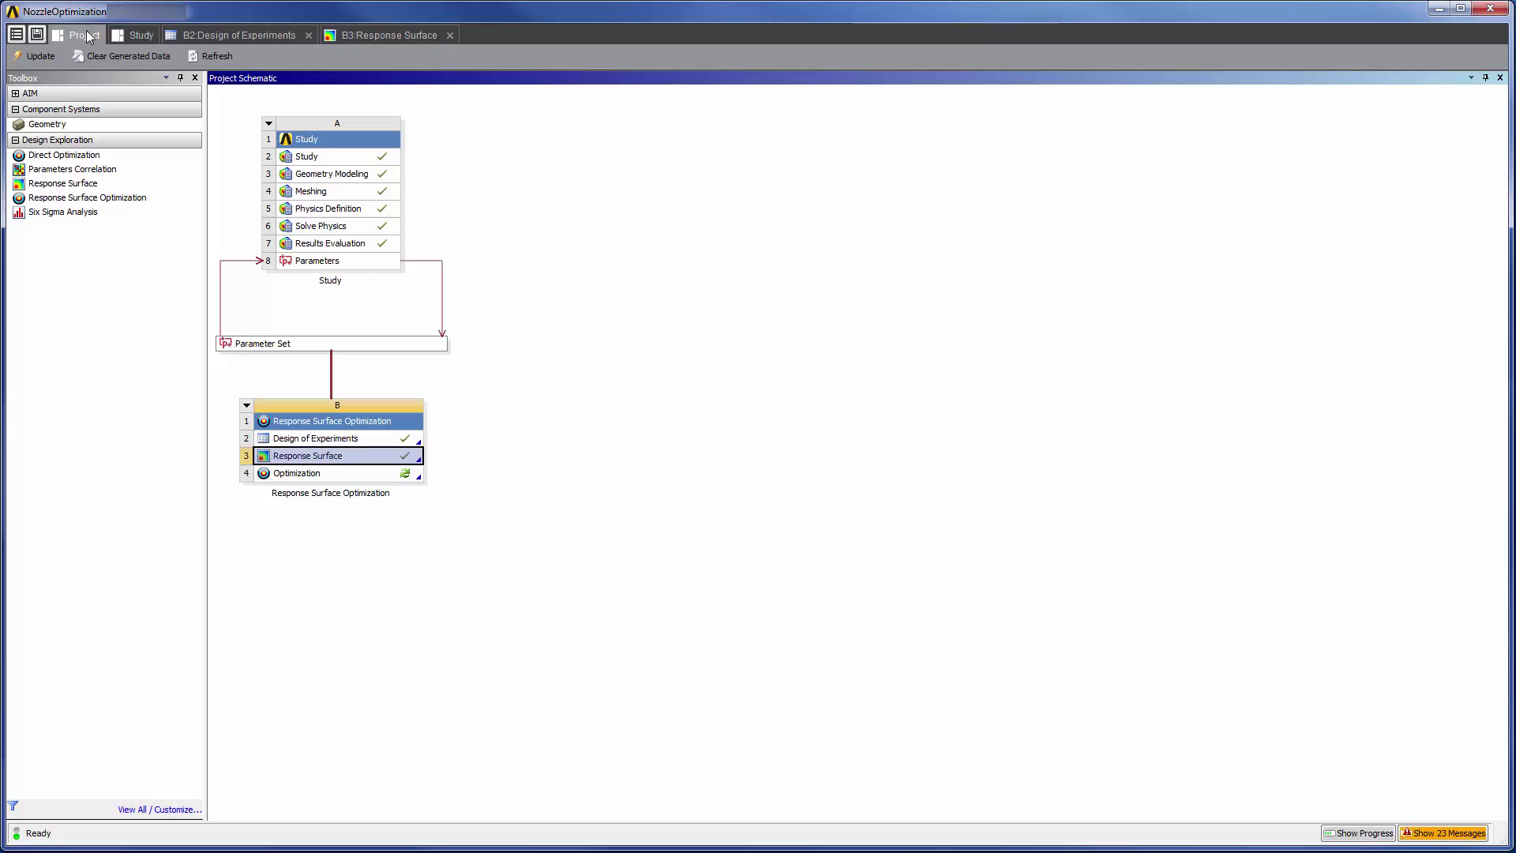
double_click(335, 473)
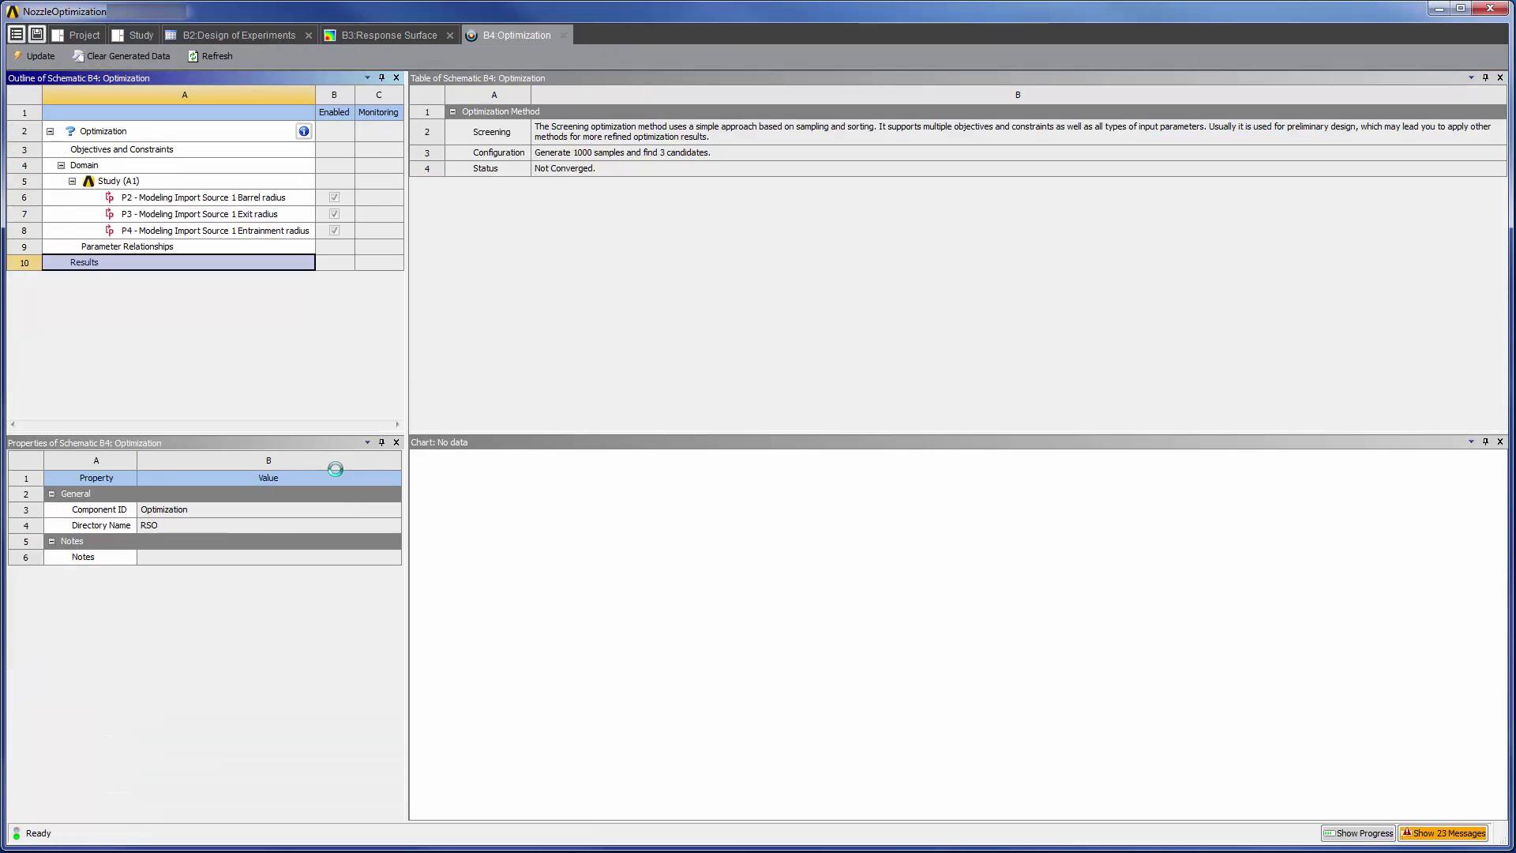
left_click(233, 150)
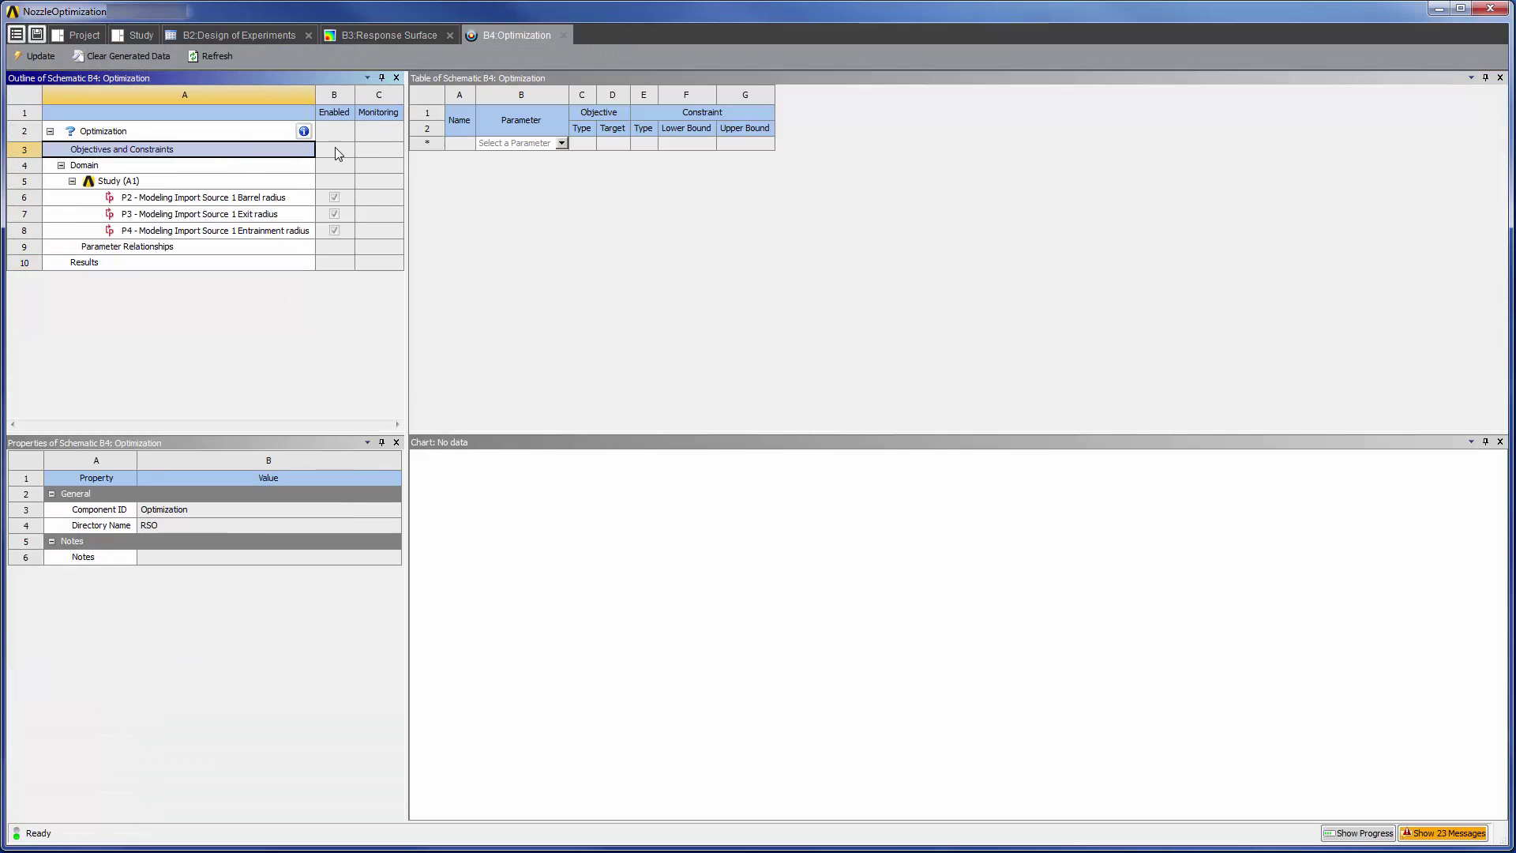
left_click(562, 143)
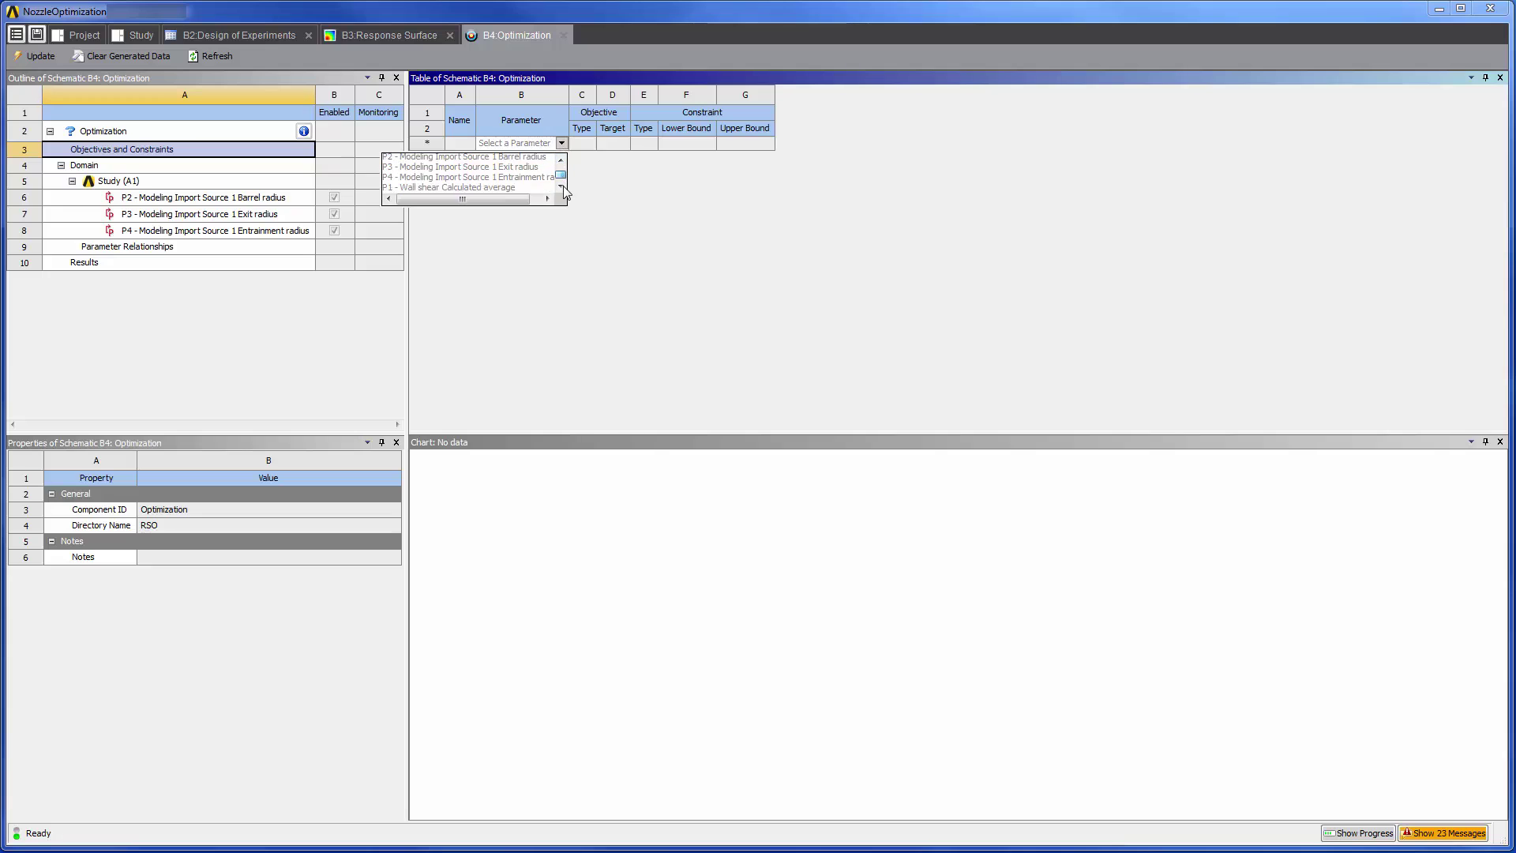
left_click(543, 188)
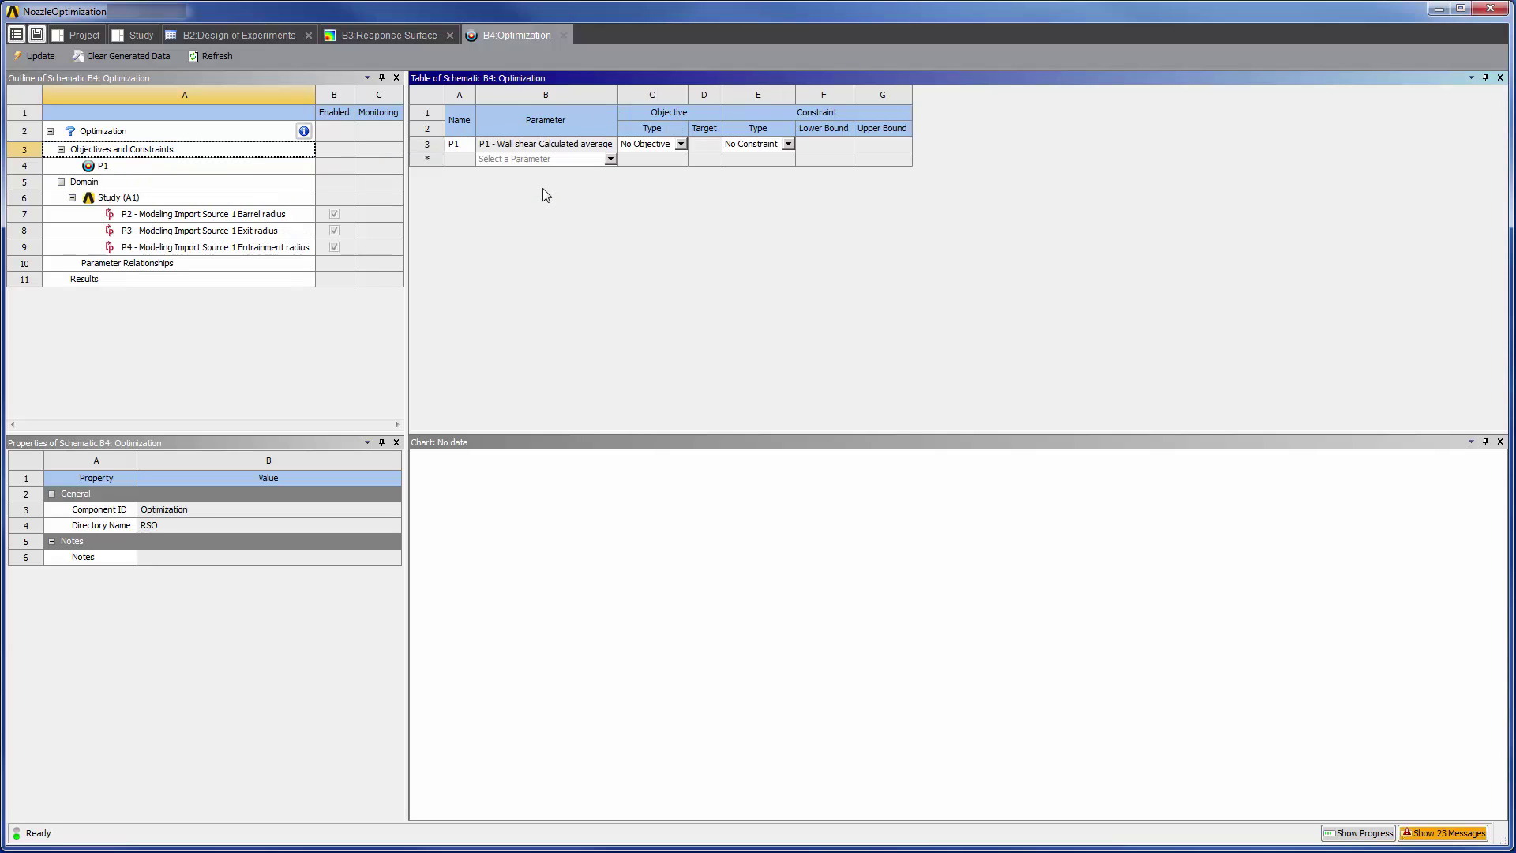
left_click(680, 144)
left_click(677, 180)
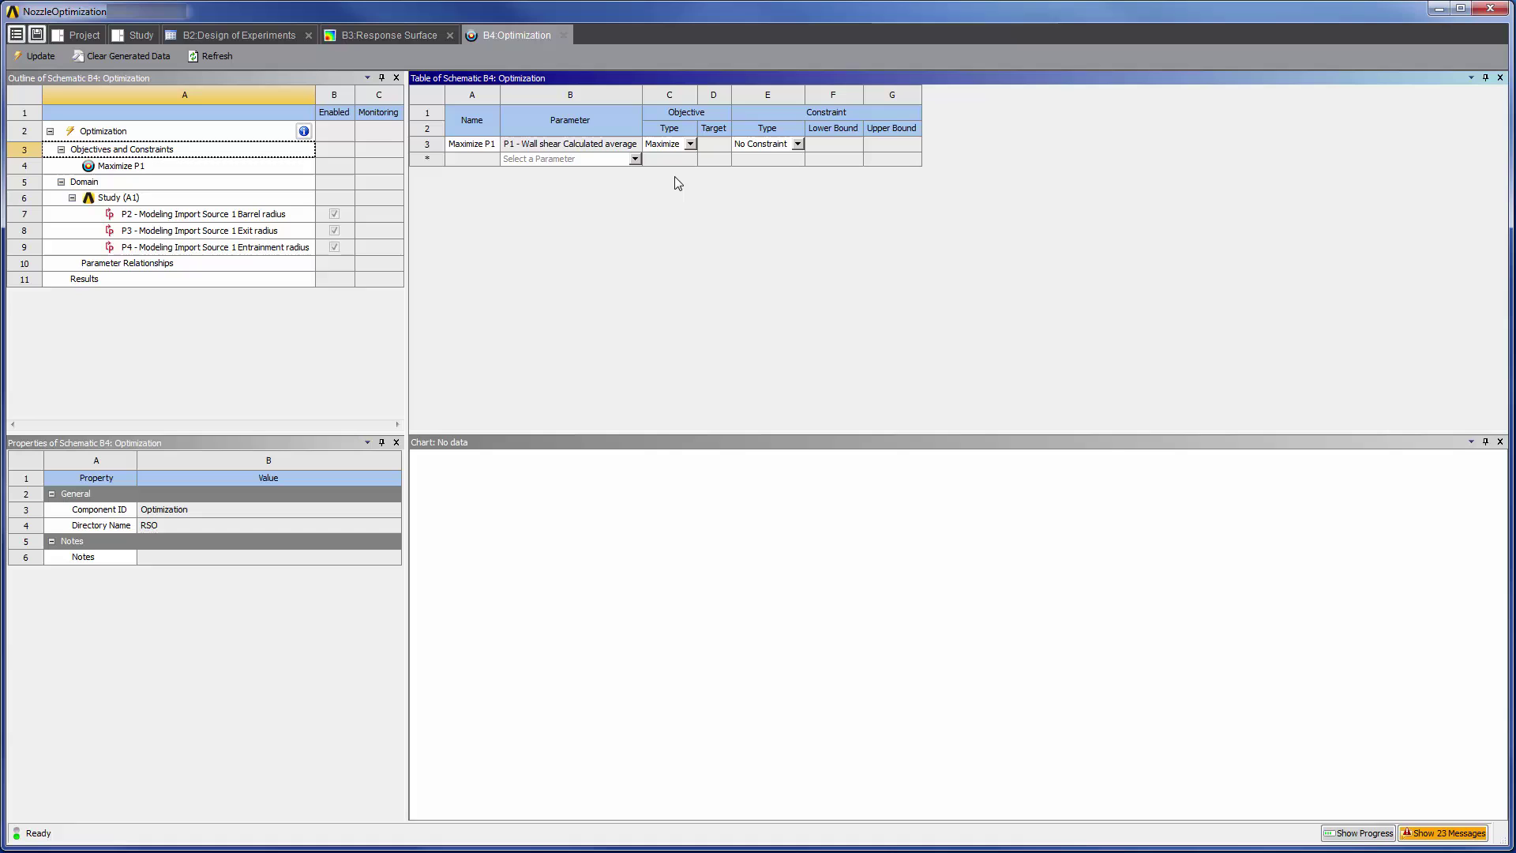
left_click(41, 56)
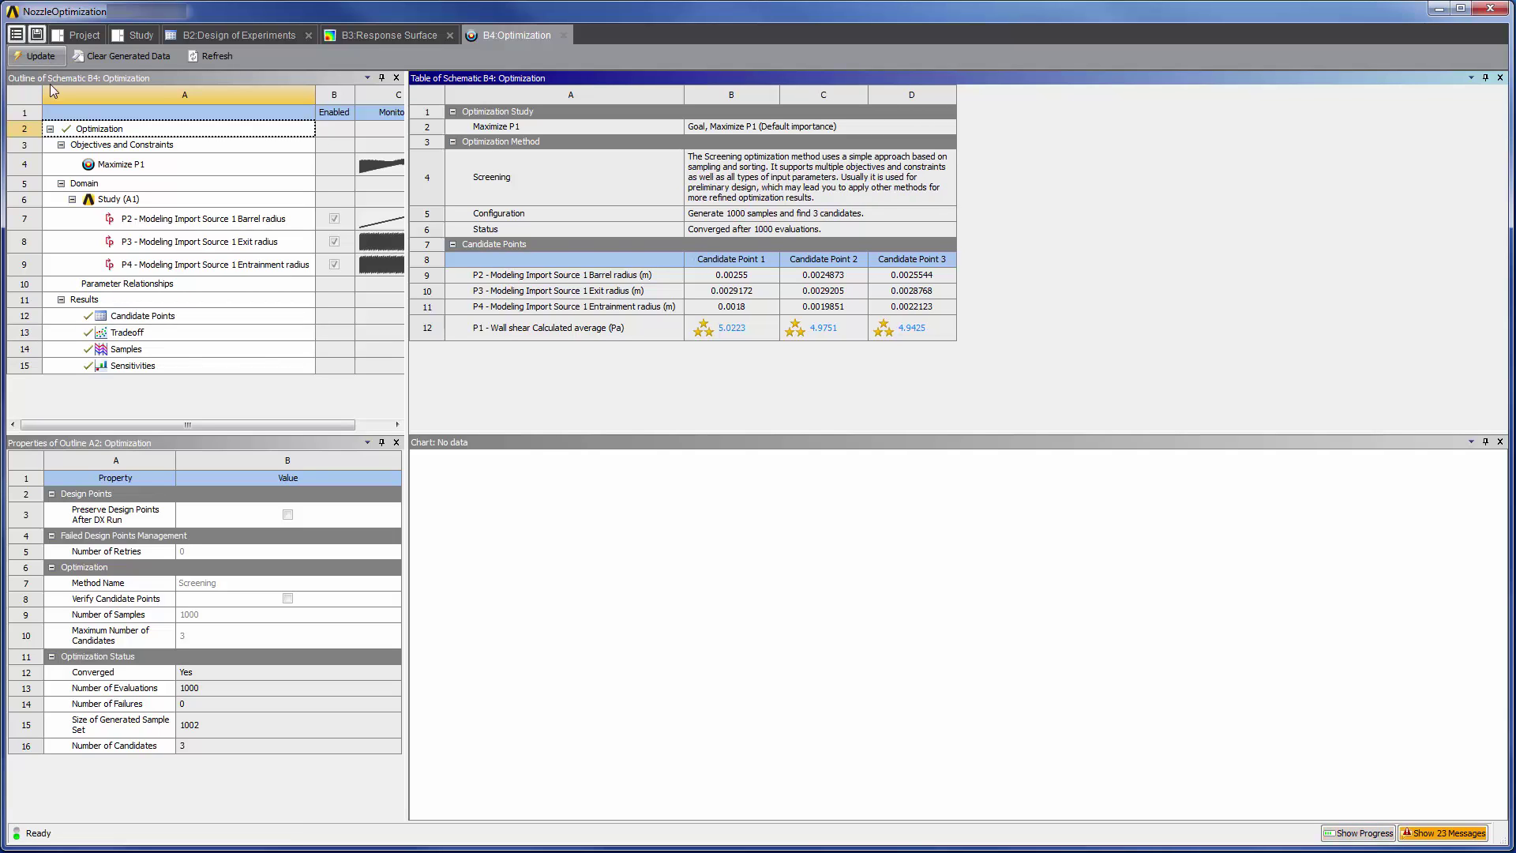
Open the Candidate Points result comparing the three maximized wall-shear designs
left_click(156, 315)
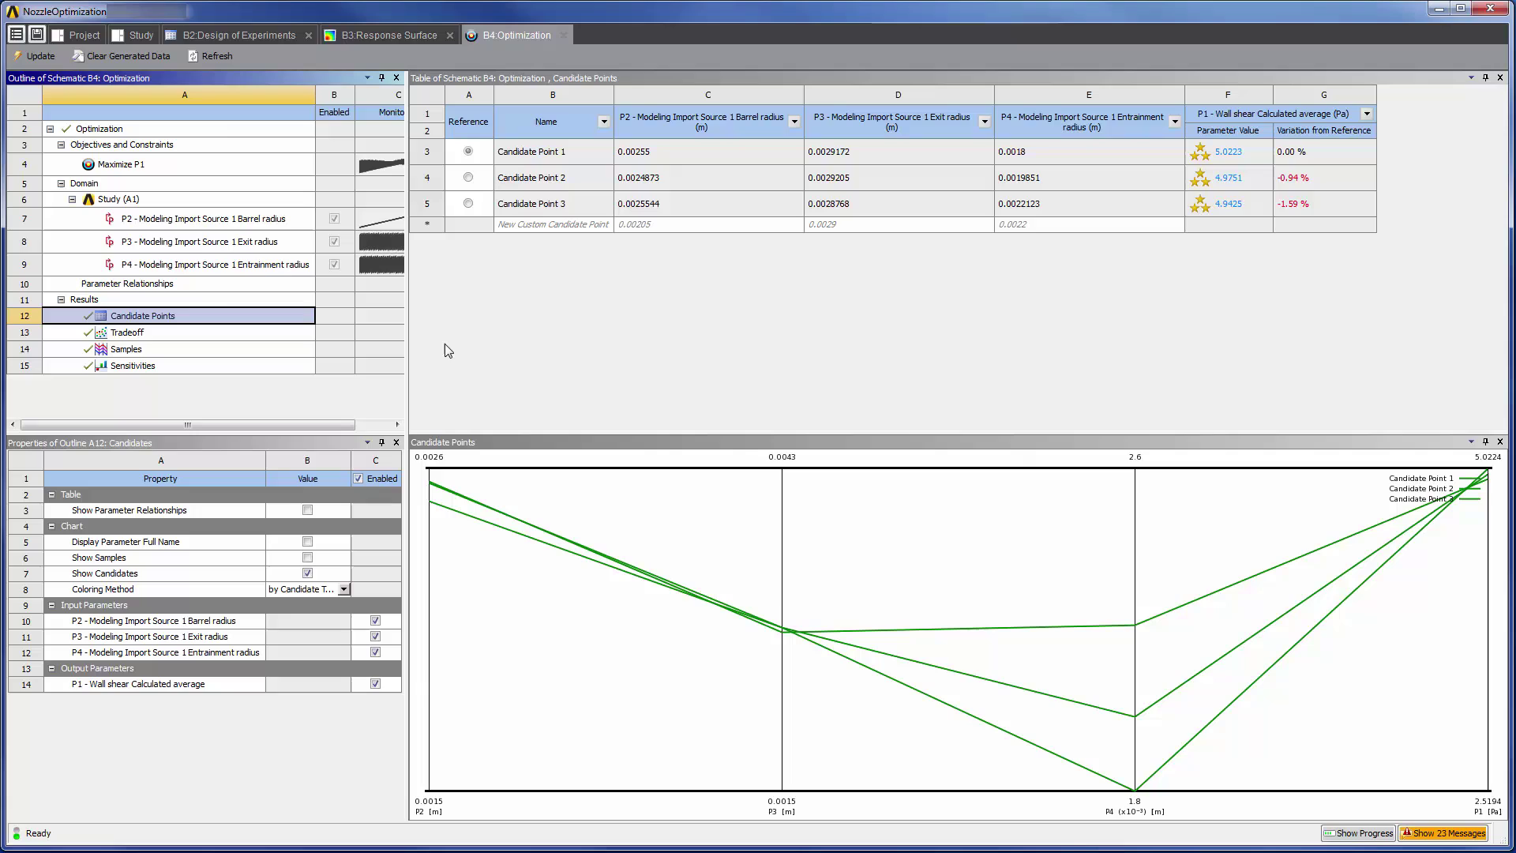